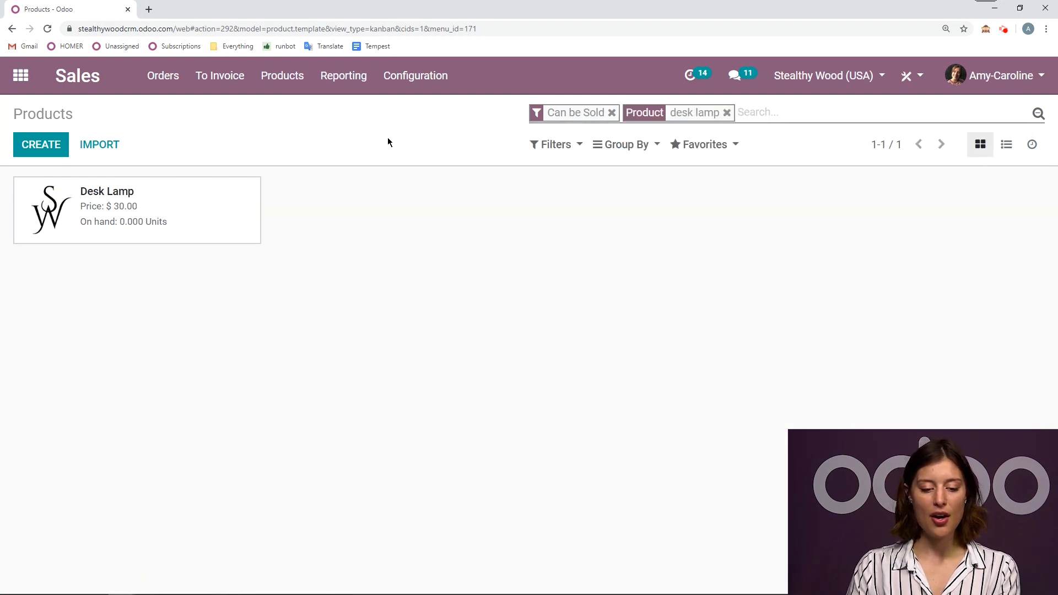
# - Create a reordering rule for the Desk Lamp product with a minimum quantity of 5 and a maximum quantity of 10
pyautogui.click(103, 230)
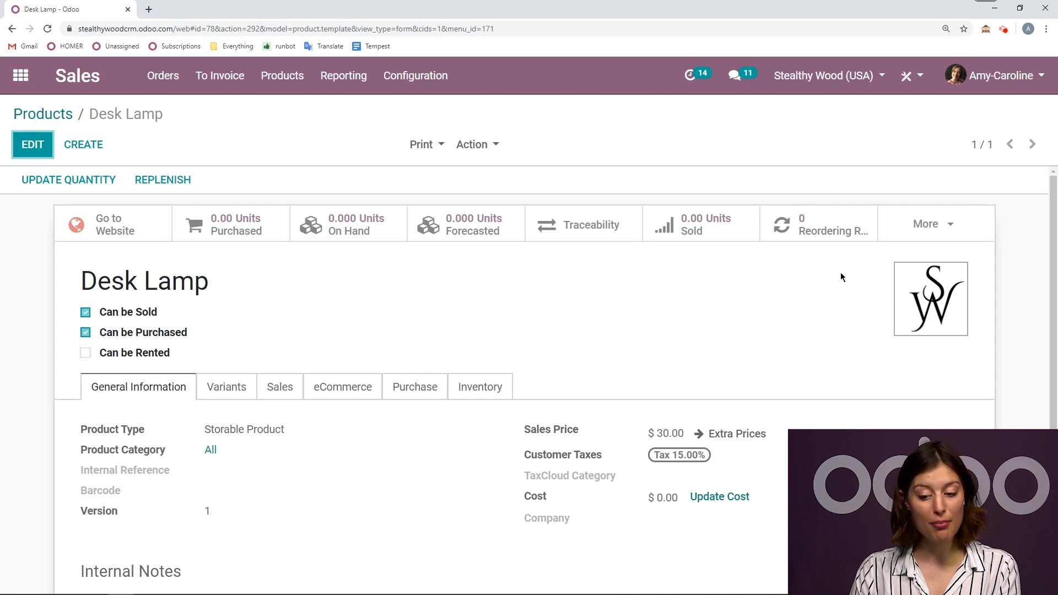
pyautogui.click(805, 231)
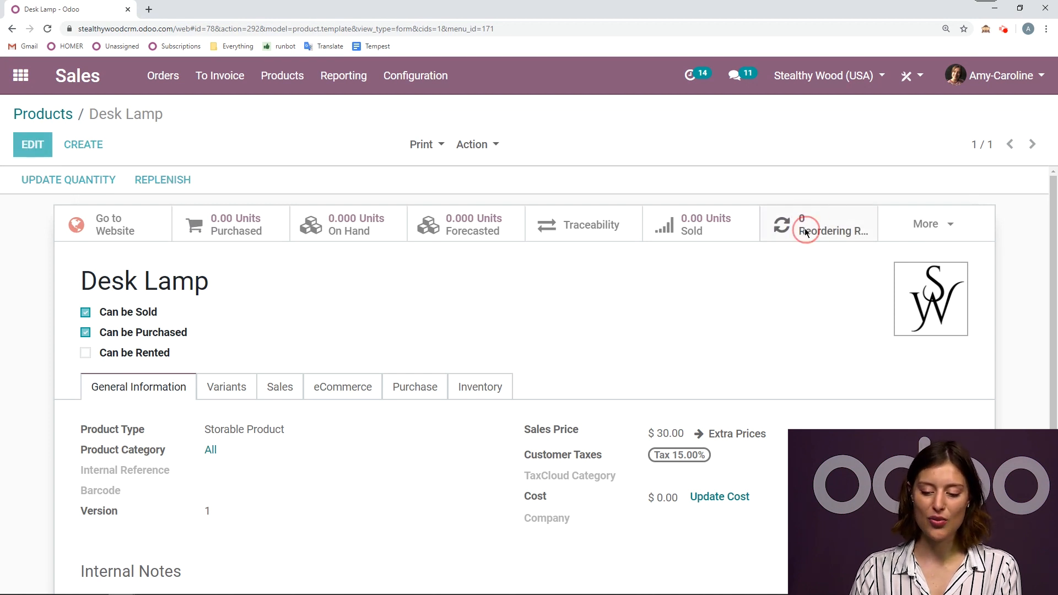
pyautogui.click(22, 151)
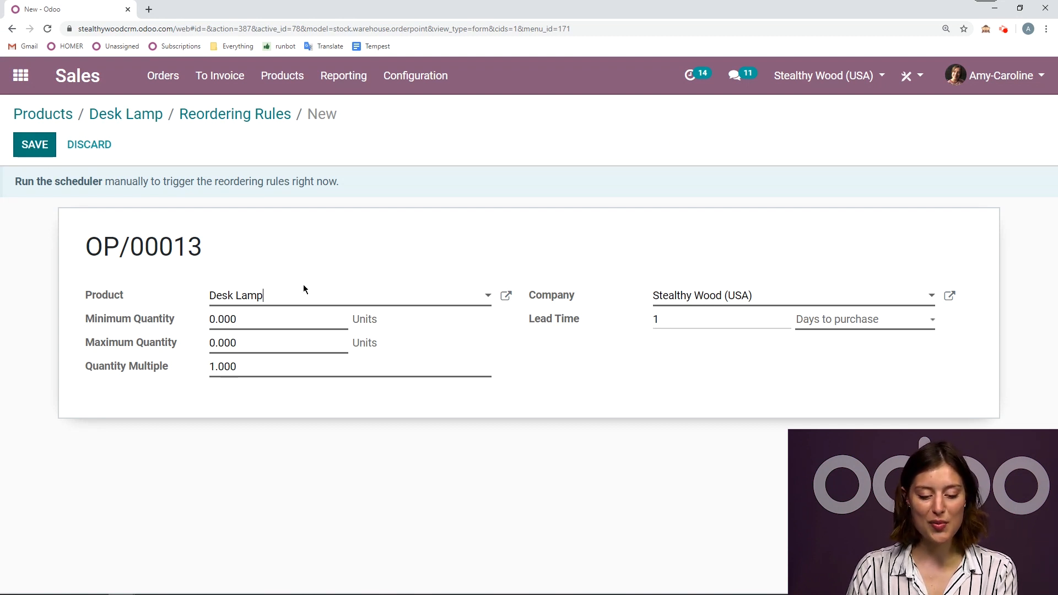
pyautogui.click(260, 316)
pyautogui.write('5')
pyautogui.click(277, 345)
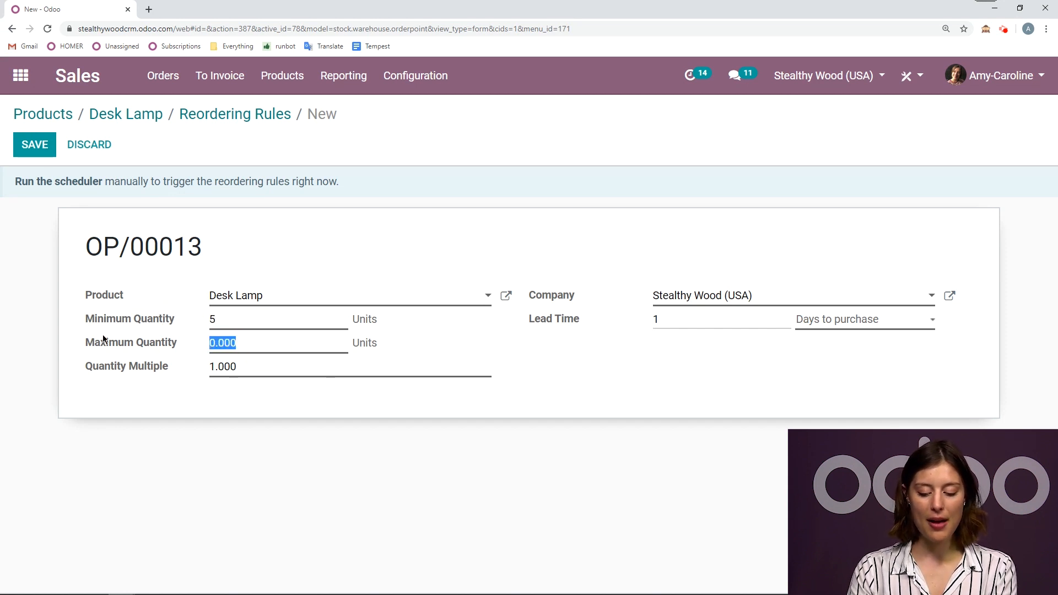
pyautogui.write('10')
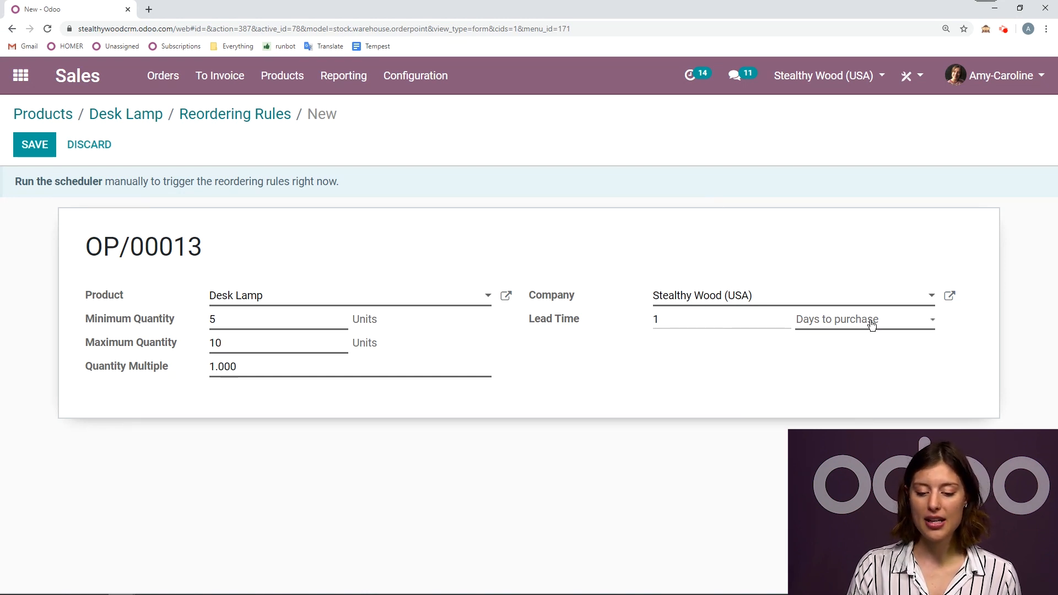
# - Choose Days to purchase as the reordering rule's lead time type and save the rule
pyautogui.click(815, 325)
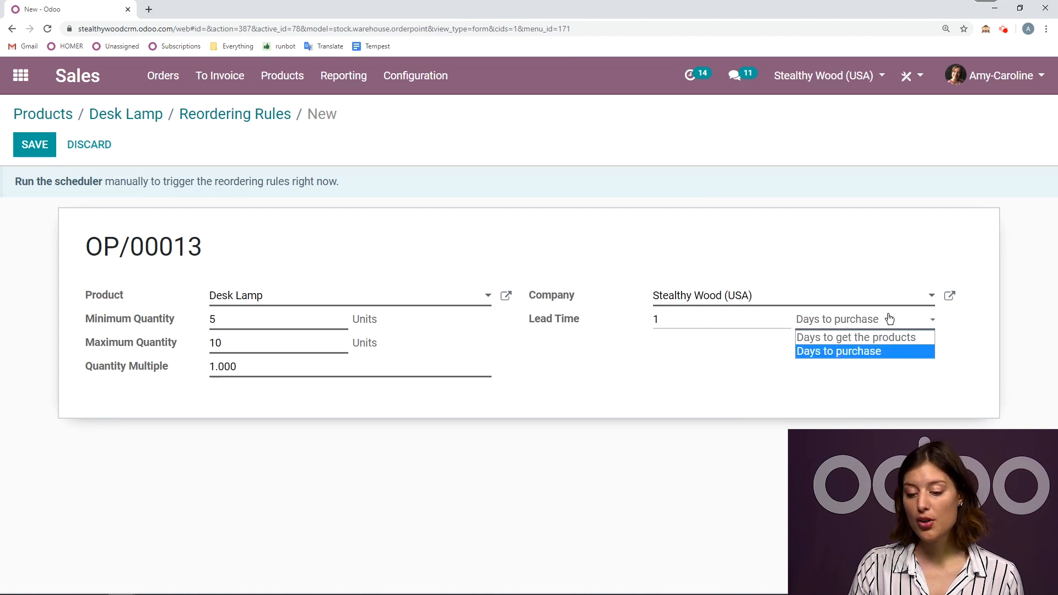
pyautogui.click(833, 351)
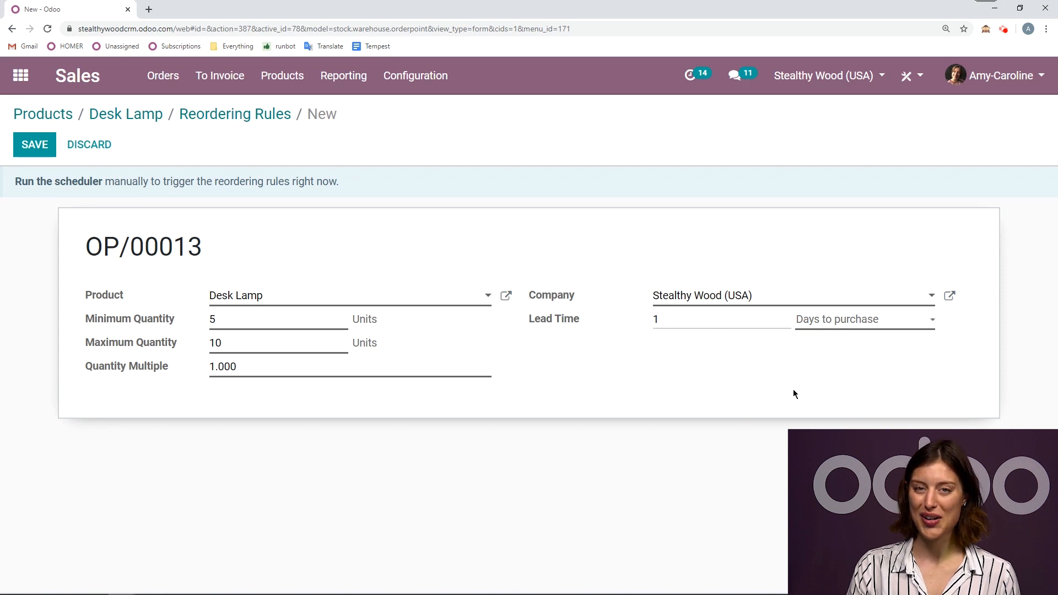
pyautogui.click(31, 152)
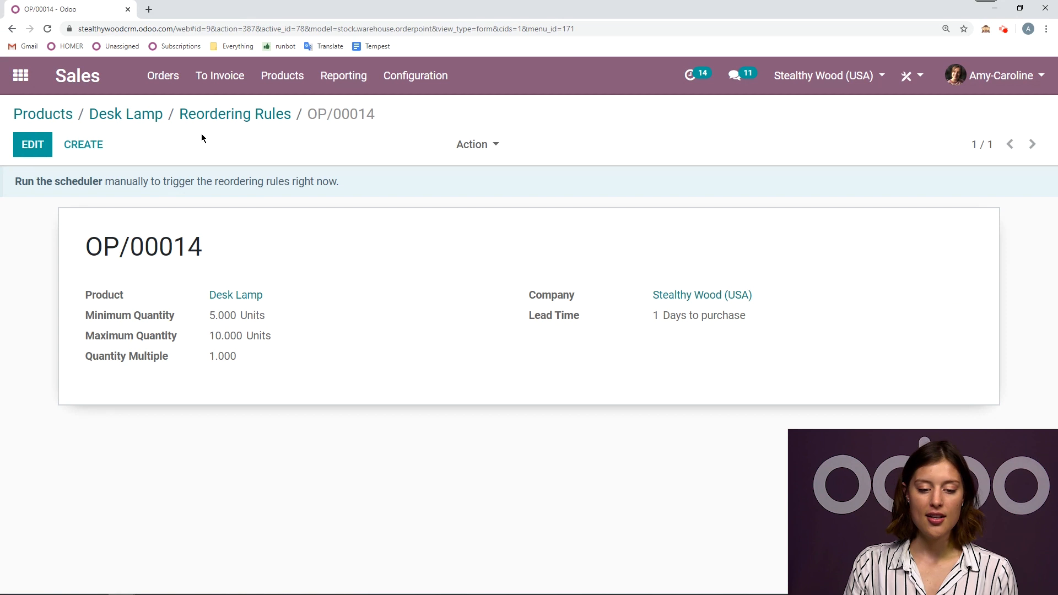
# - Return to the Desk Lamp product and add Chair up! Furniture as a vendor in its purchase information
pyautogui.click(144, 115)
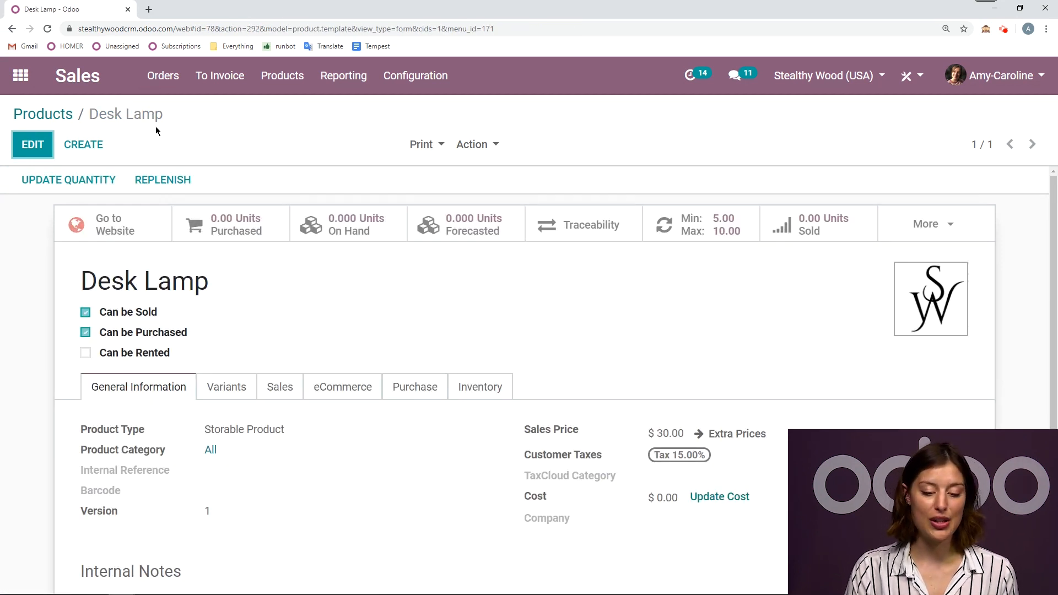
pyautogui.click(21, 152)
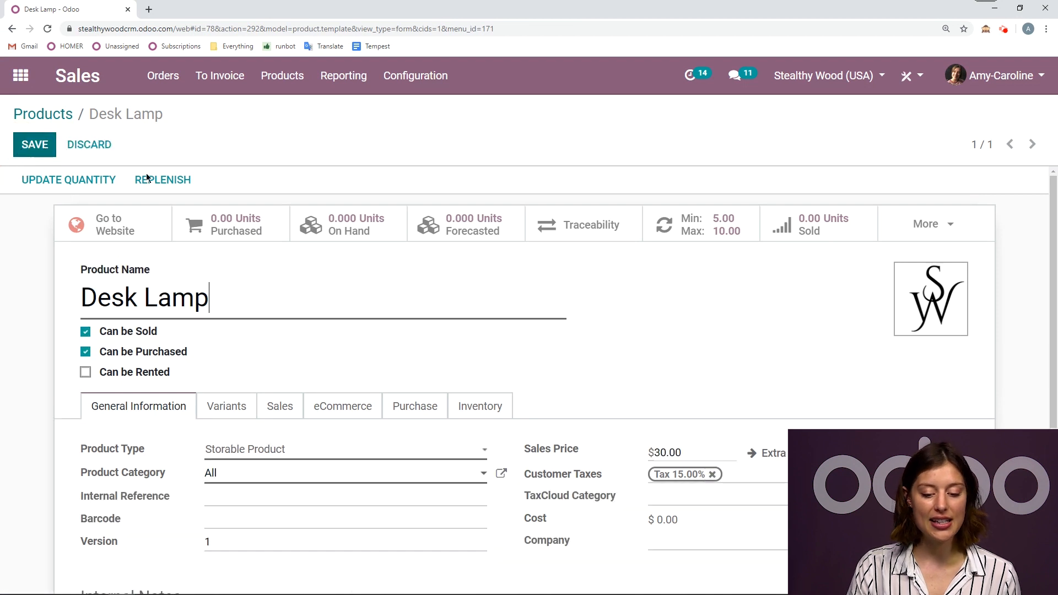
pyautogui.scroll(-1, 431, 324)
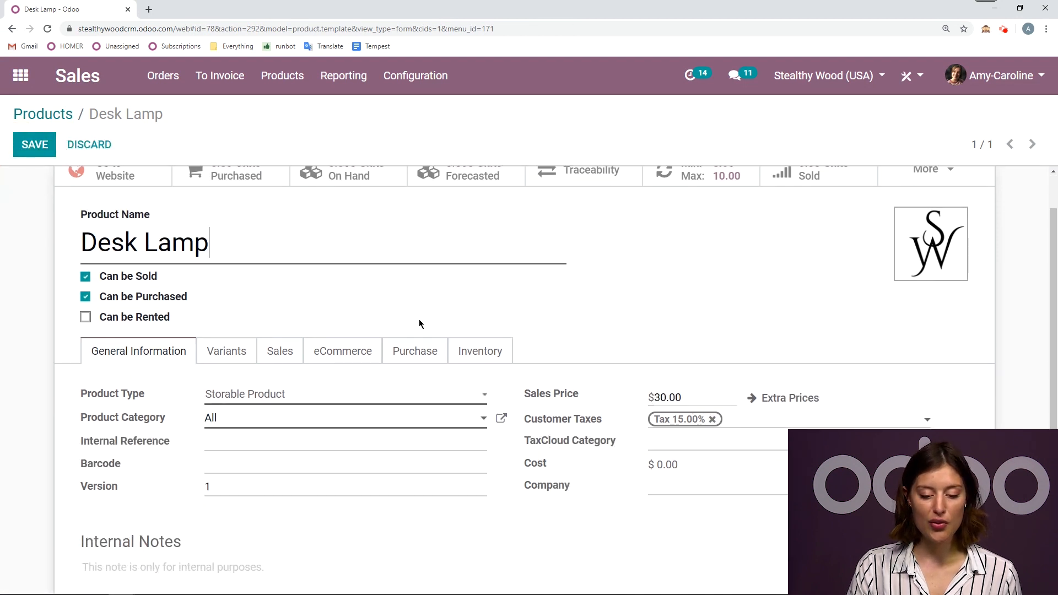
pyautogui.click(419, 361)
pyautogui.scroll(-1, 418, 366)
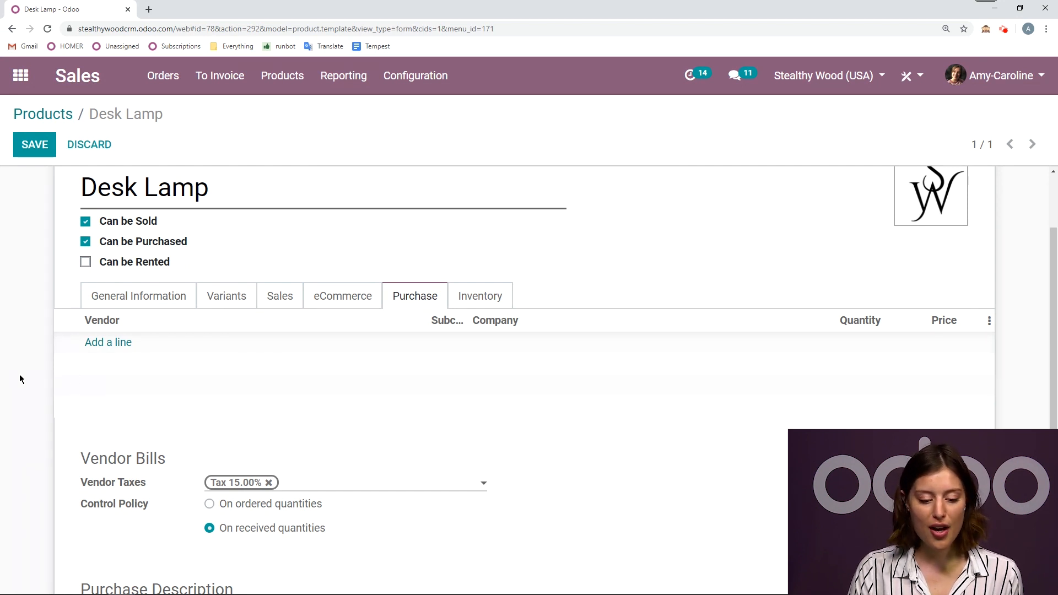
pyautogui.click(131, 344)
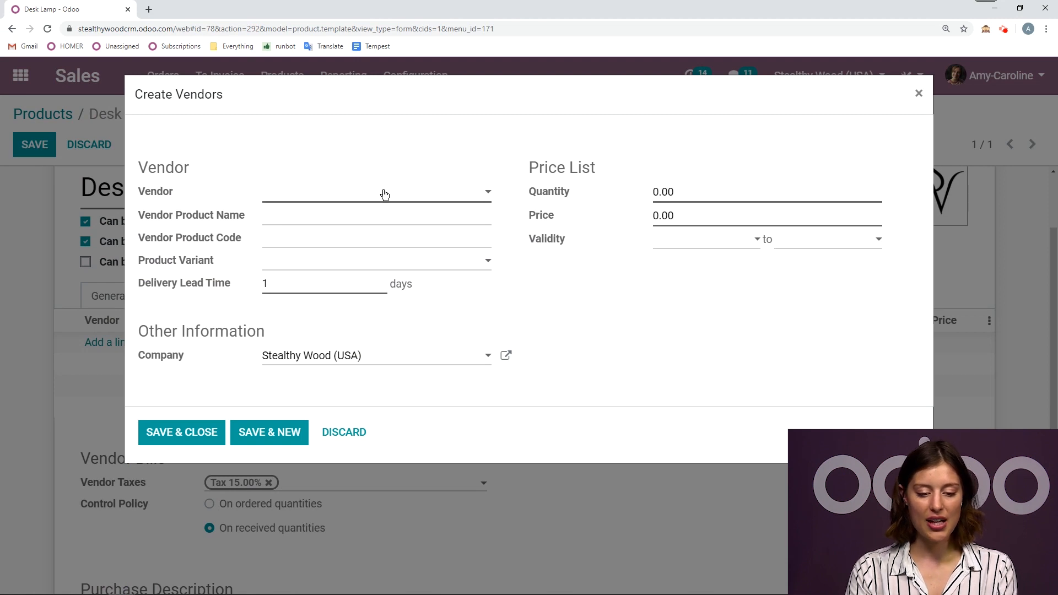
pyautogui.write('chair')
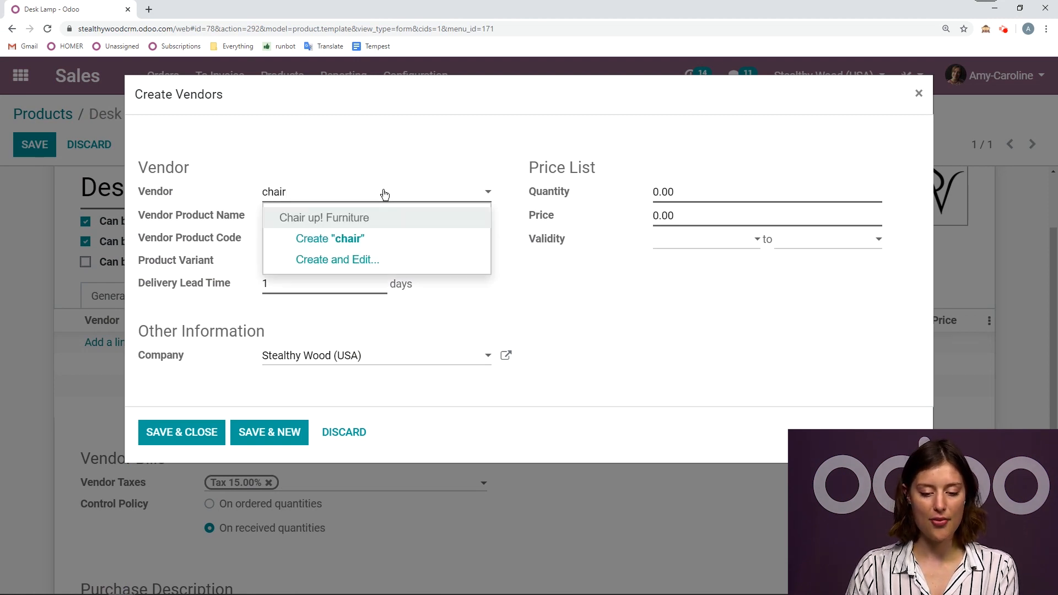
pyautogui.click(359, 217)
pyautogui.click(183, 433)
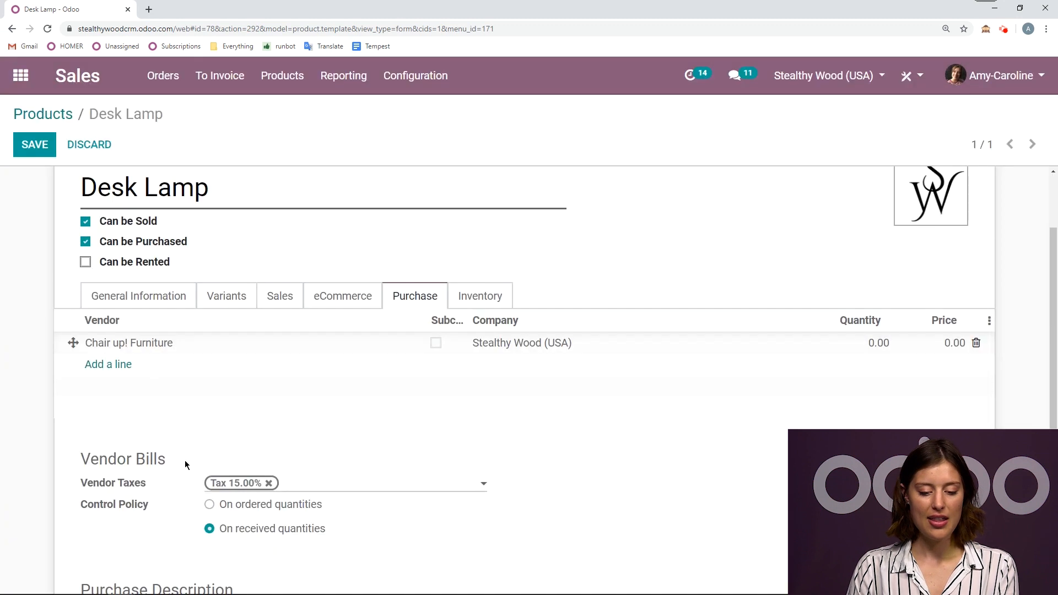
# - Set the Chair up! Furniture vendor price to 11 and save the Desk Lamp product
pyautogui.click(248, 350)
pyautogui.click(707, 217)
pyautogui.write('11')
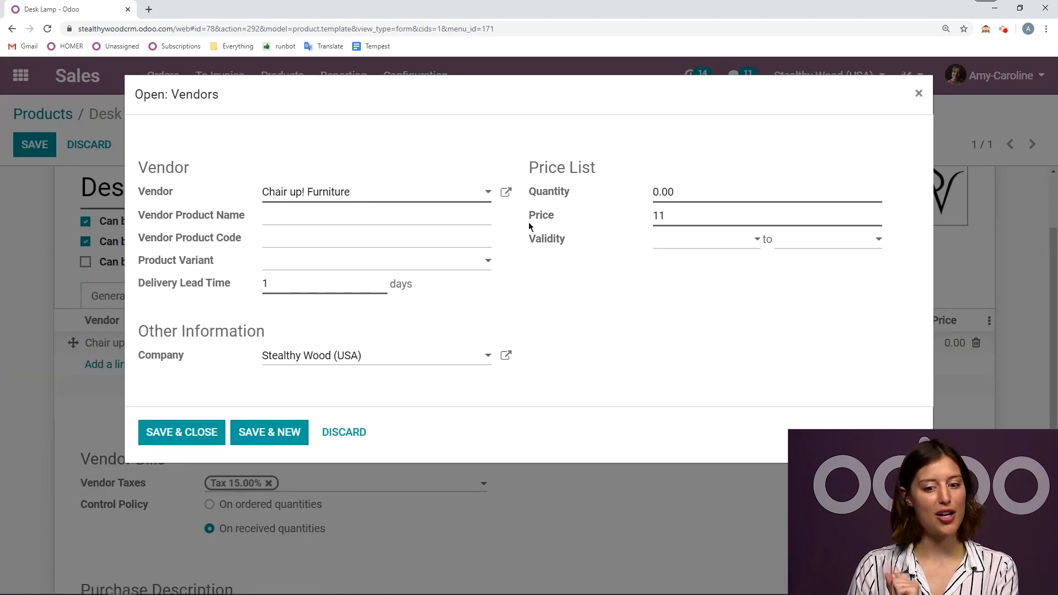
pyautogui.click(197, 437)
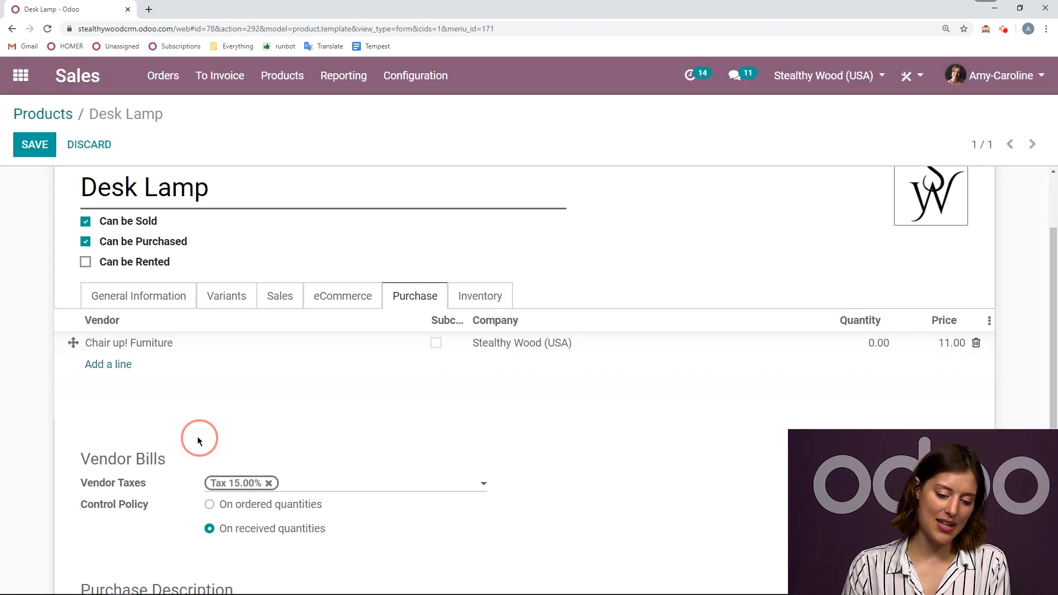
pyautogui.click(47, 154)
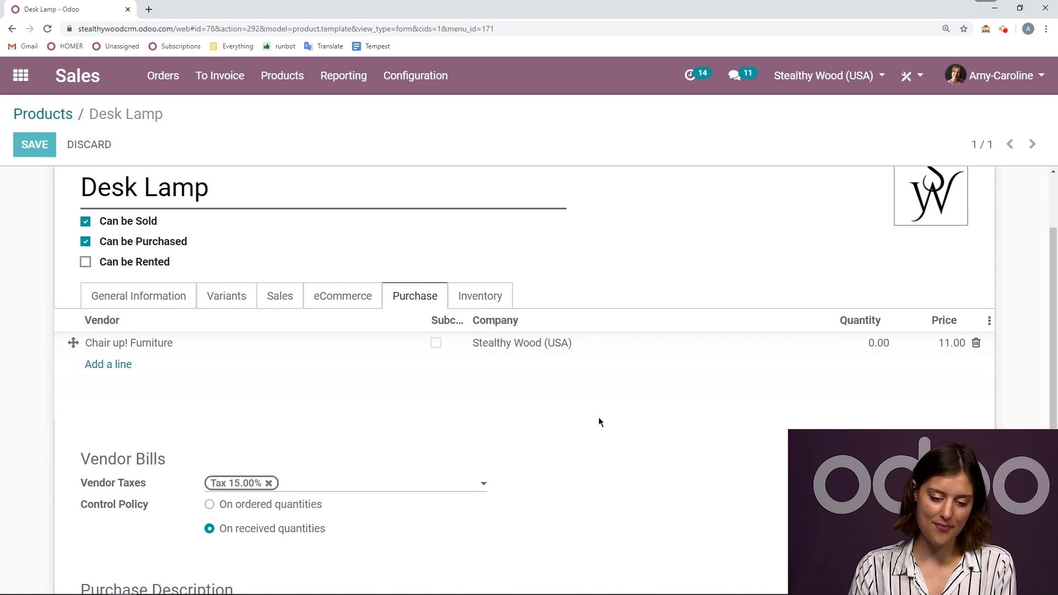
pyautogui.scroll(2, 593, 430)
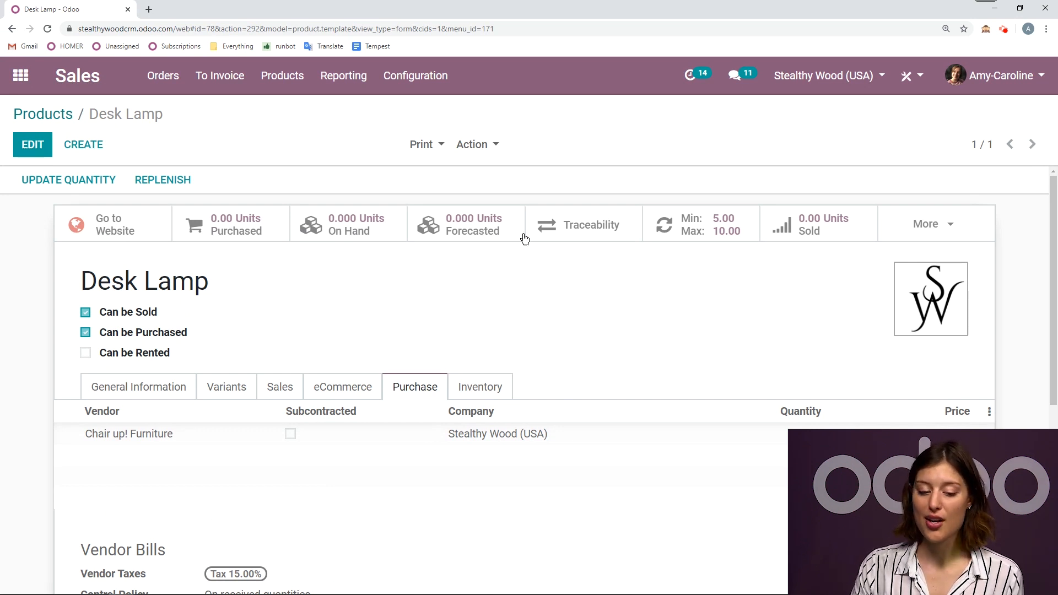
# - Create a new sales order with the first listed Azure Interior contact as the customer
pyautogui.click(162, 75)
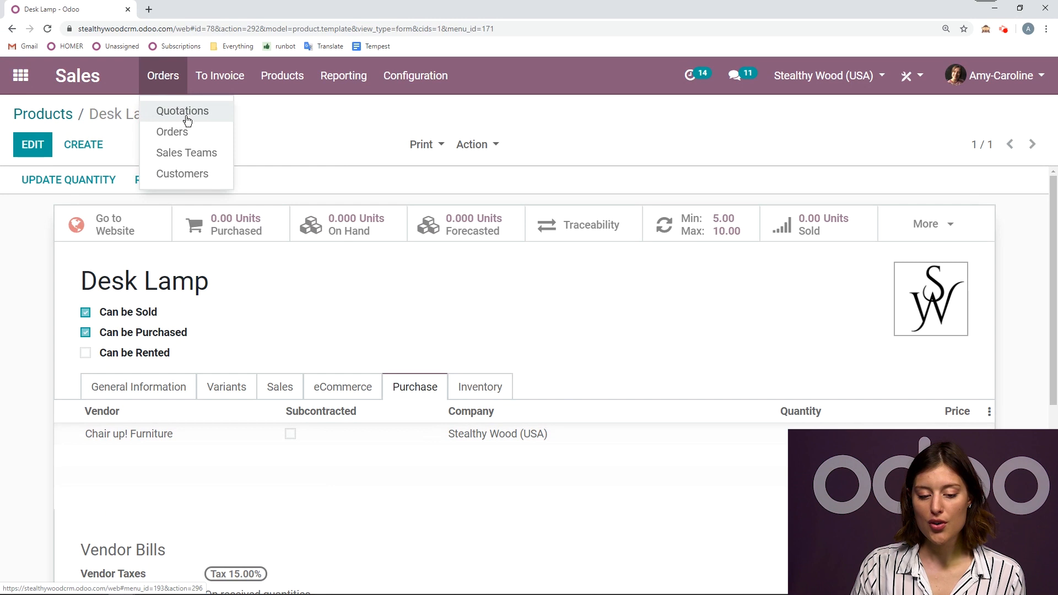
pyautogui.click(180, 132)
pyautogui.click(14, 145)
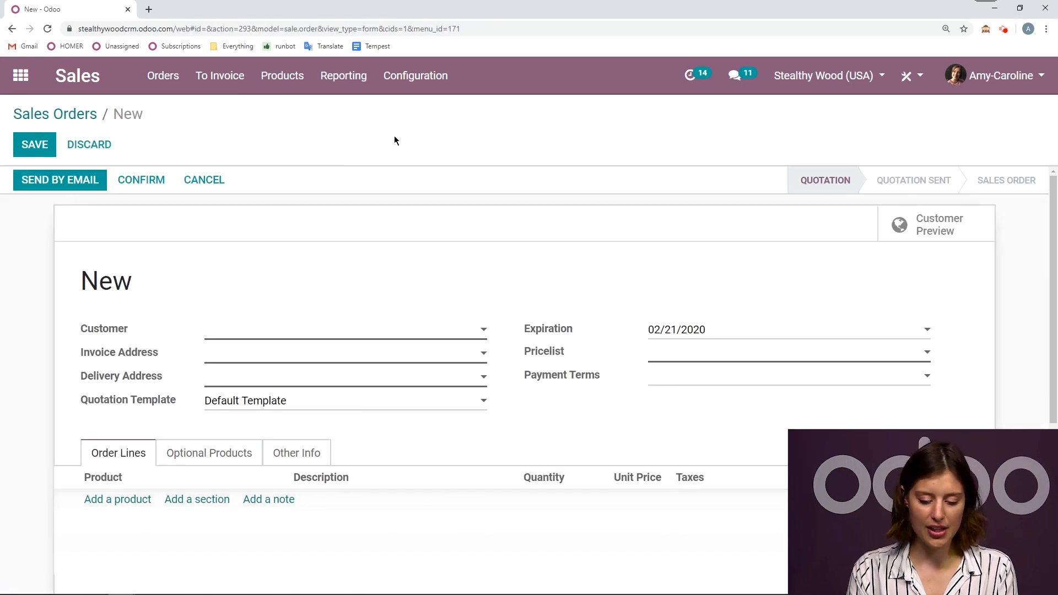
pyautogui.click(295, 329)
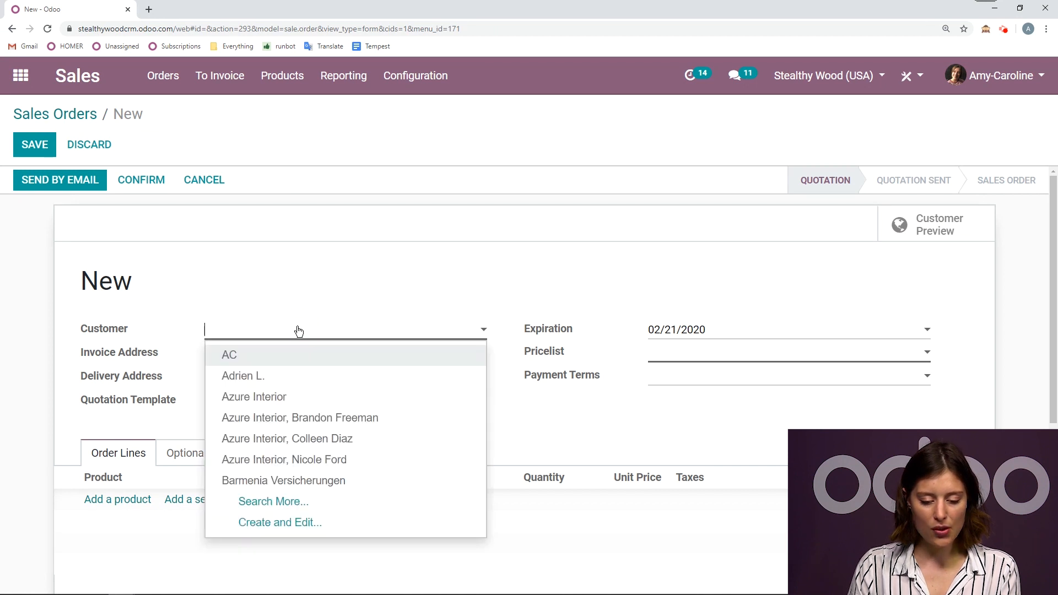
pyautogui.click(292, 417)
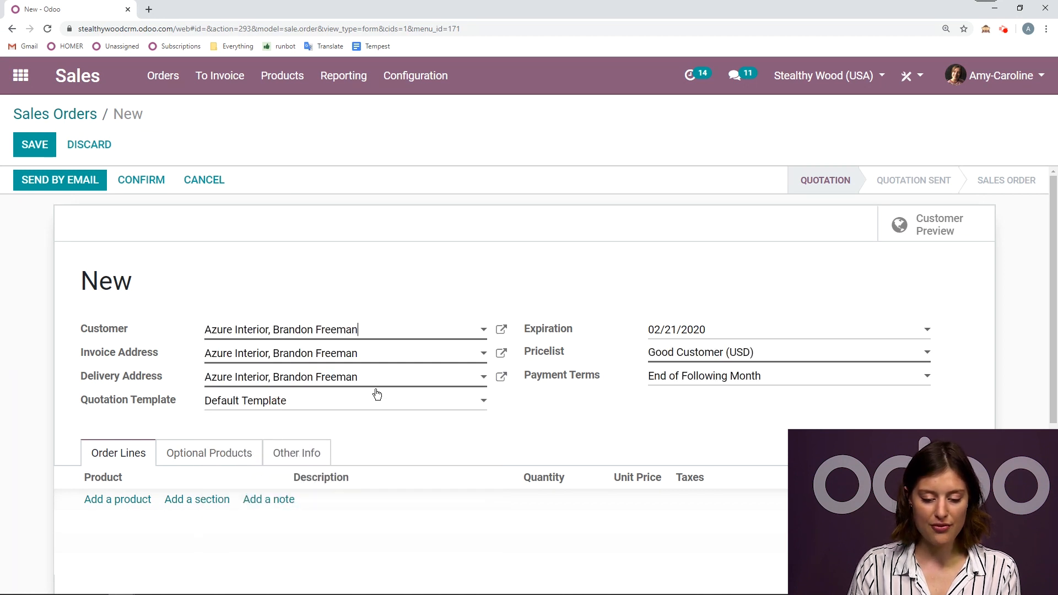
# - Add an order line for the Desk Lamp with a quantity of 6
pyautogui.click(130, 501)
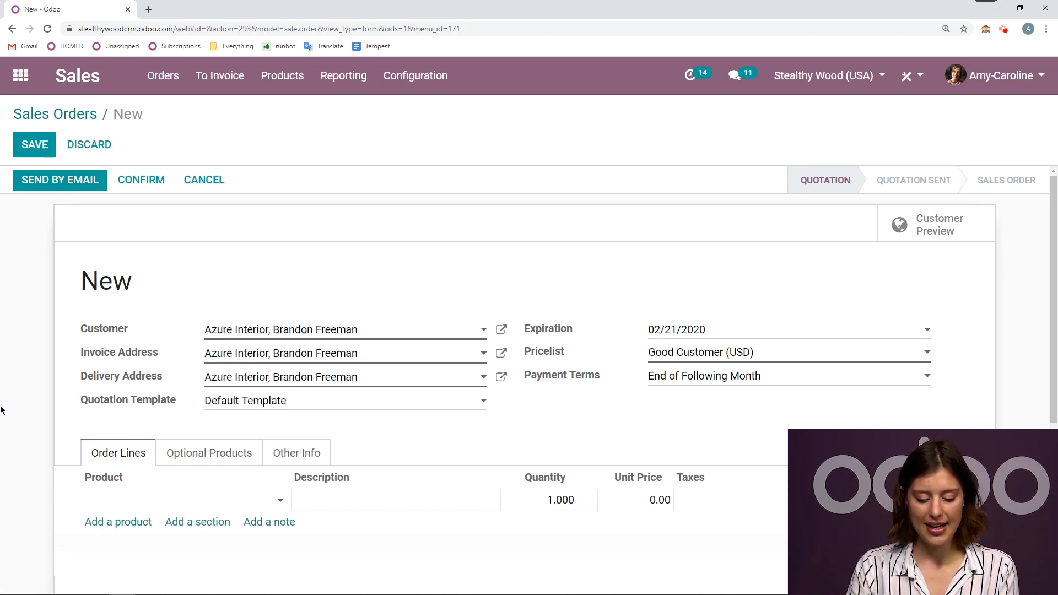
pyautogui.write('des')
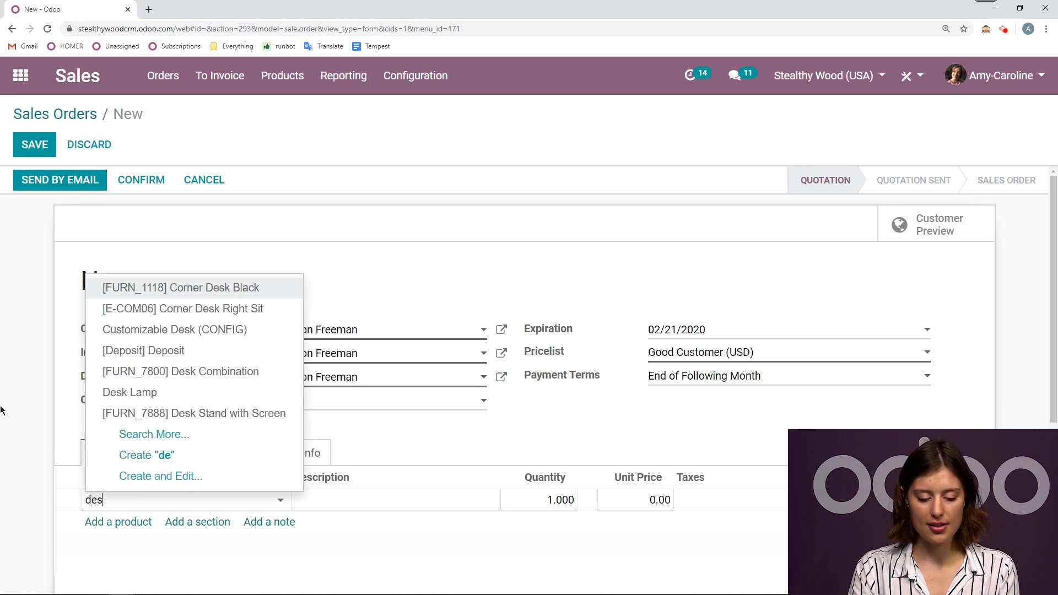
pyautogui.write('k')
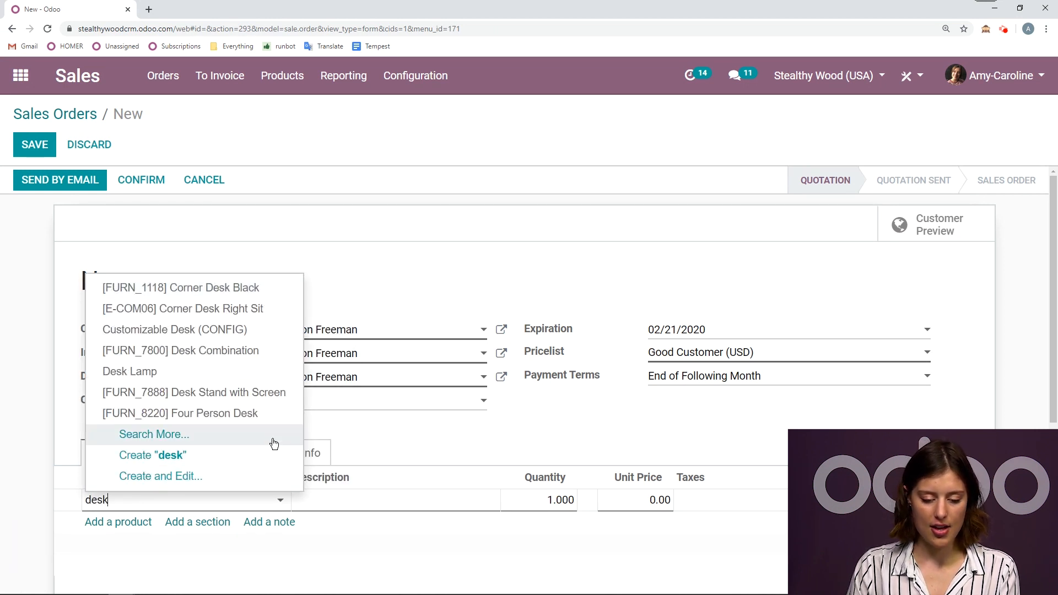
pyautogui.write(' l')
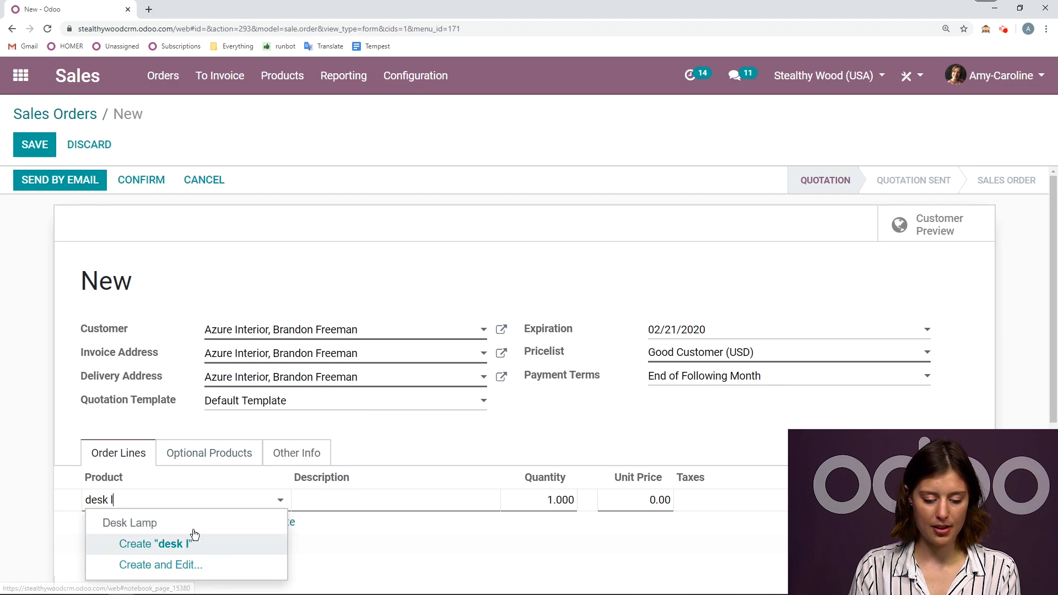
pyautogui.click(197, 520)
pyautogui.click(559, 512)
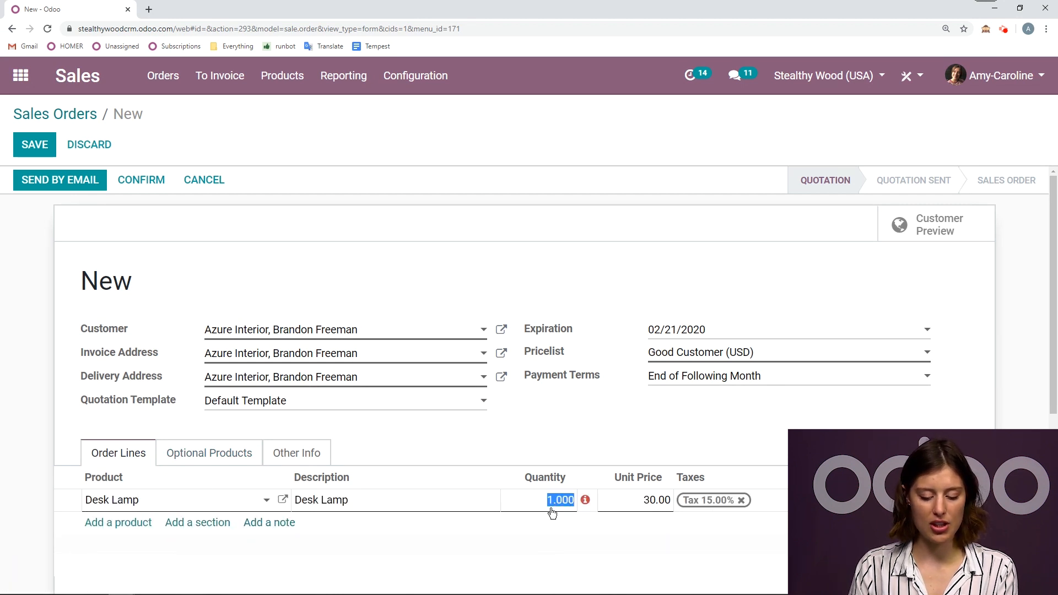
pyautogui.write('6')
pyautogui.click(639, 446)
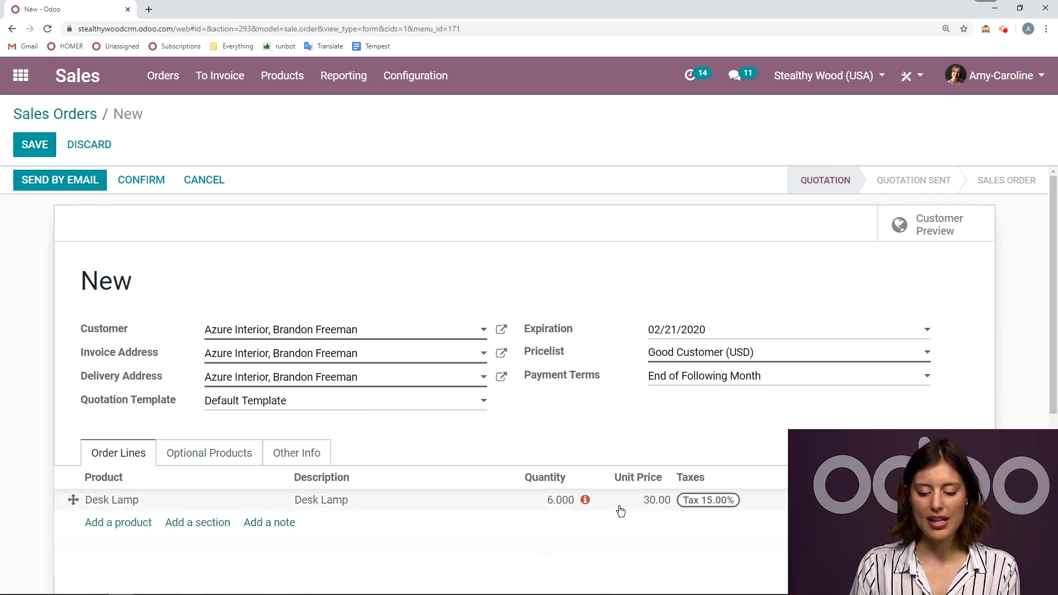
# - Check the stock availability of the Desk Lamp line and confirm the quotation as a sales order
pyautogui.click(586, 502)
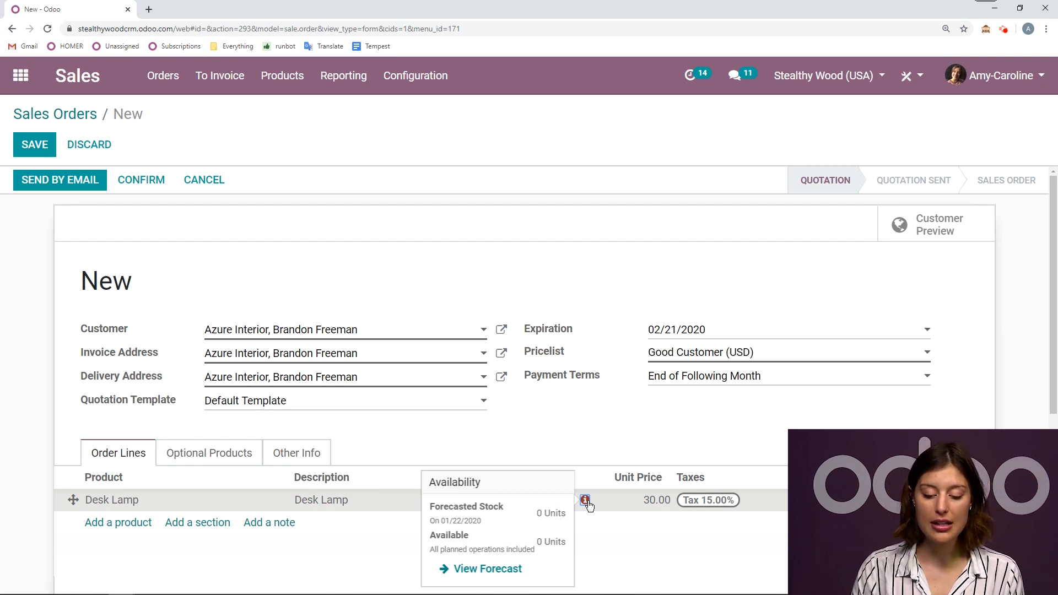
pyautogui.click(552, 431)
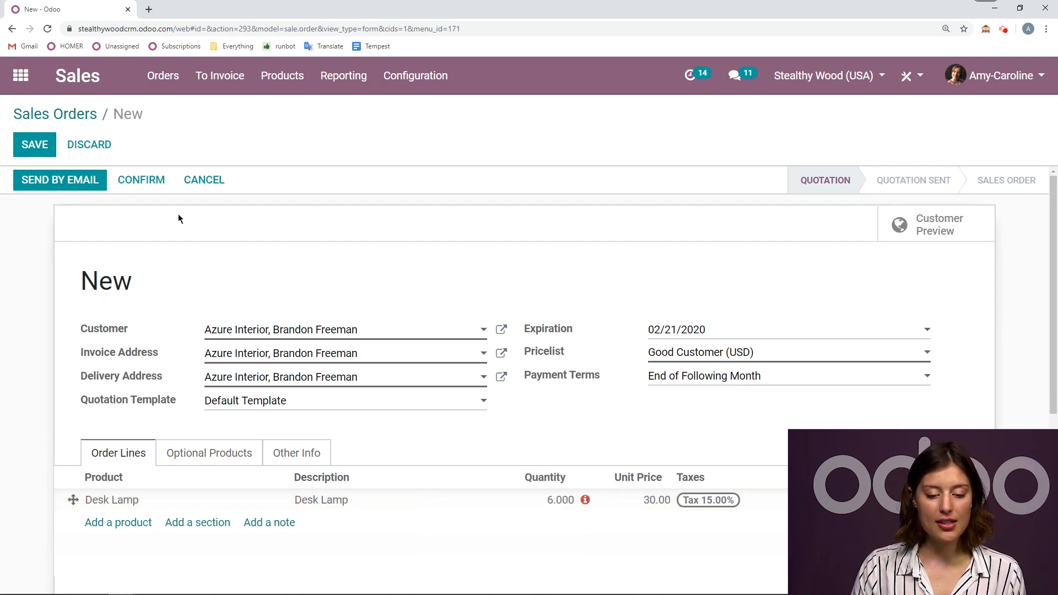
pyautogui.click(160, 188)
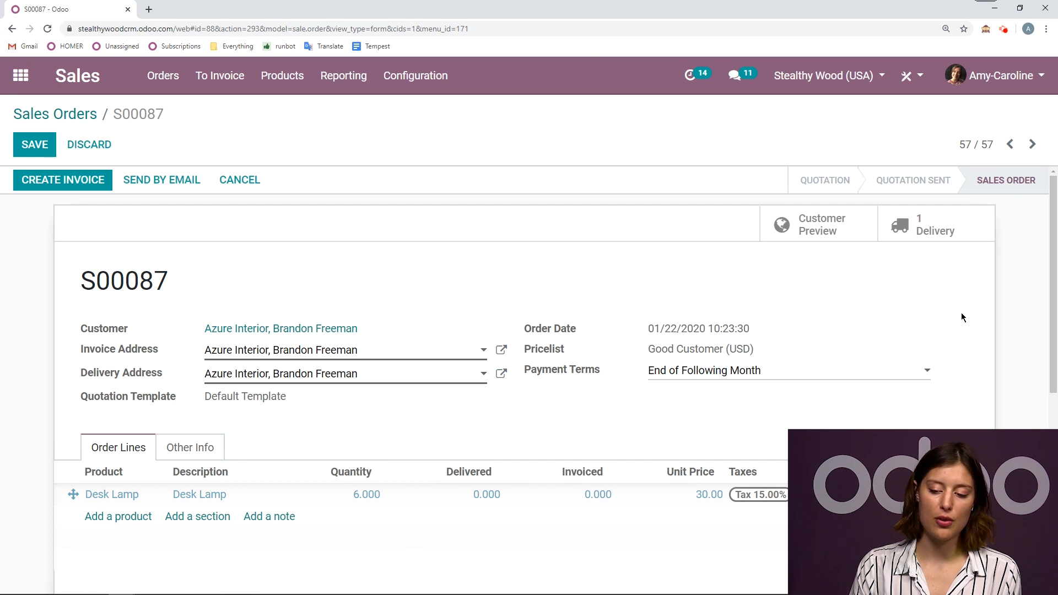
# - Examine the sales order's delivery, and switch to the Purchase app to look through the requests for quotation
pyautogui.click(934, 236)
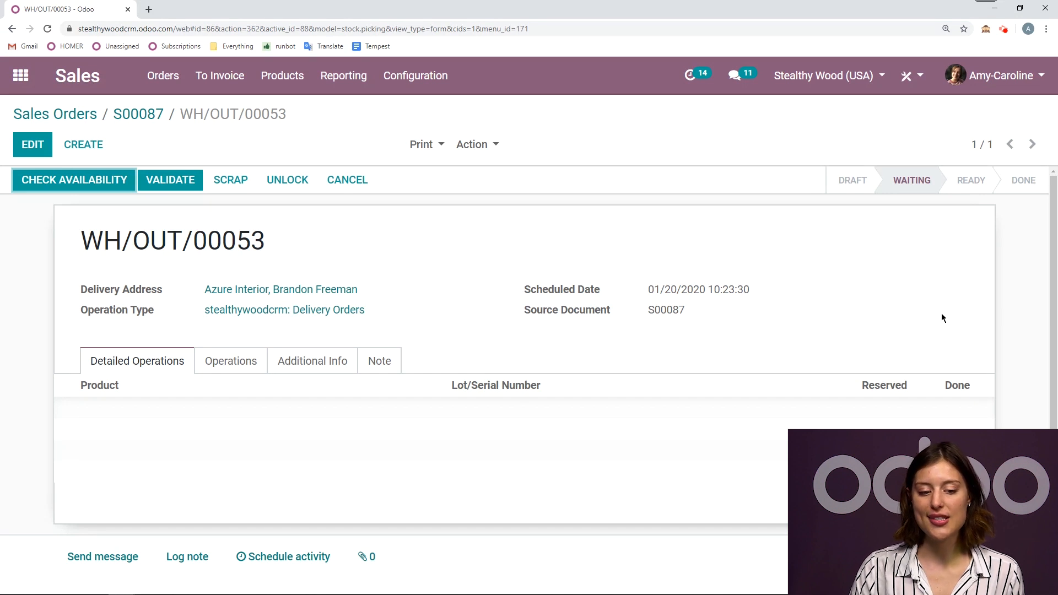
pyautogui.click(21, 75)
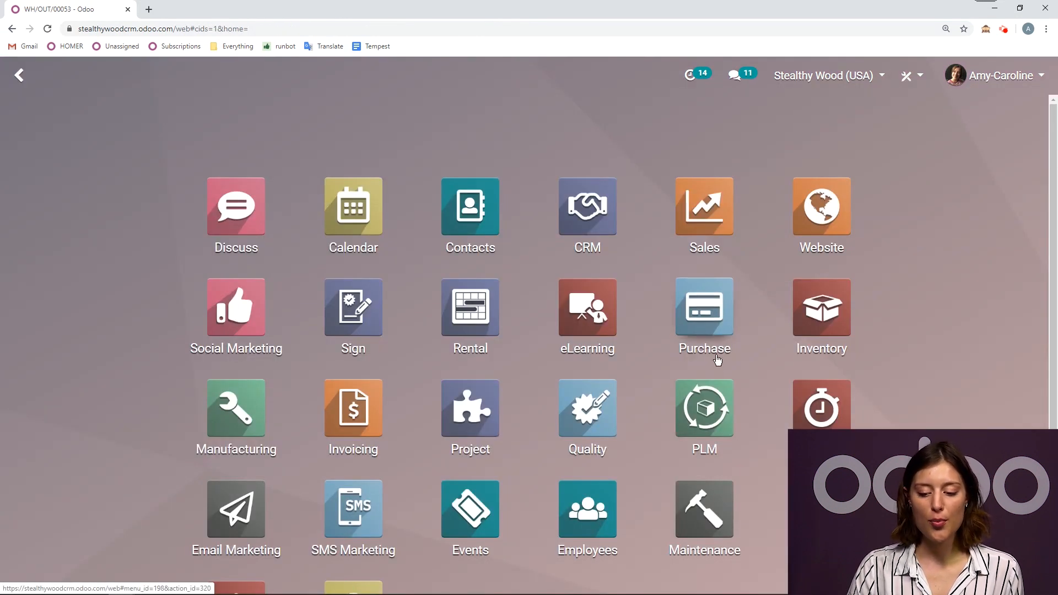
pyautogui.click(715, 316)
pyautogui.scroll(-5, 497, 296)
pyautogui.scroll(5, 496, 296)
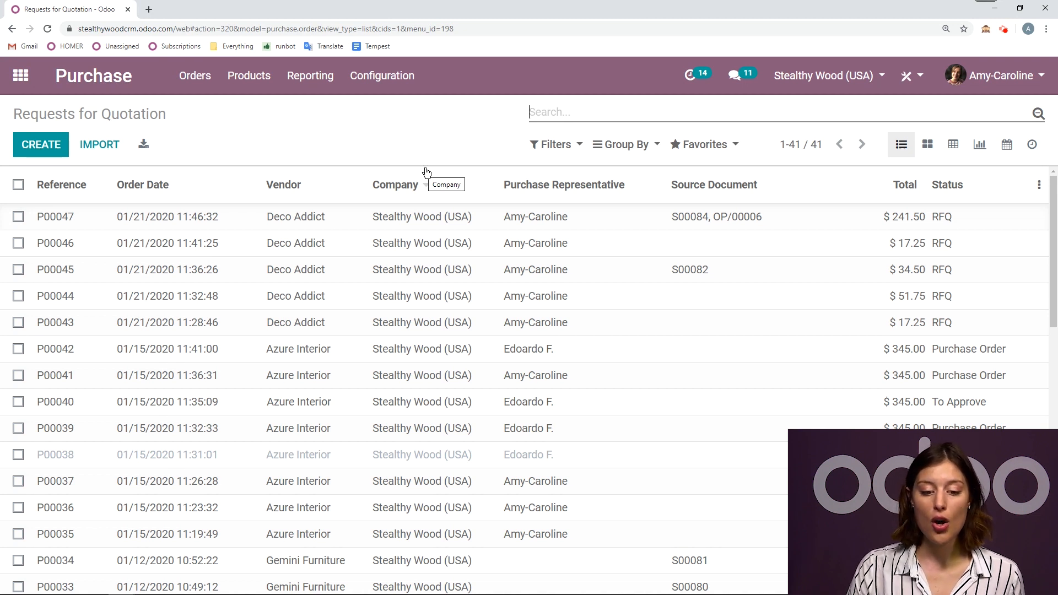
# - Search the purchasable products for "desk lamp" and open the Desk Lamp product
pyautogui.click(249, 76)
pyautogui.click(290, 108)
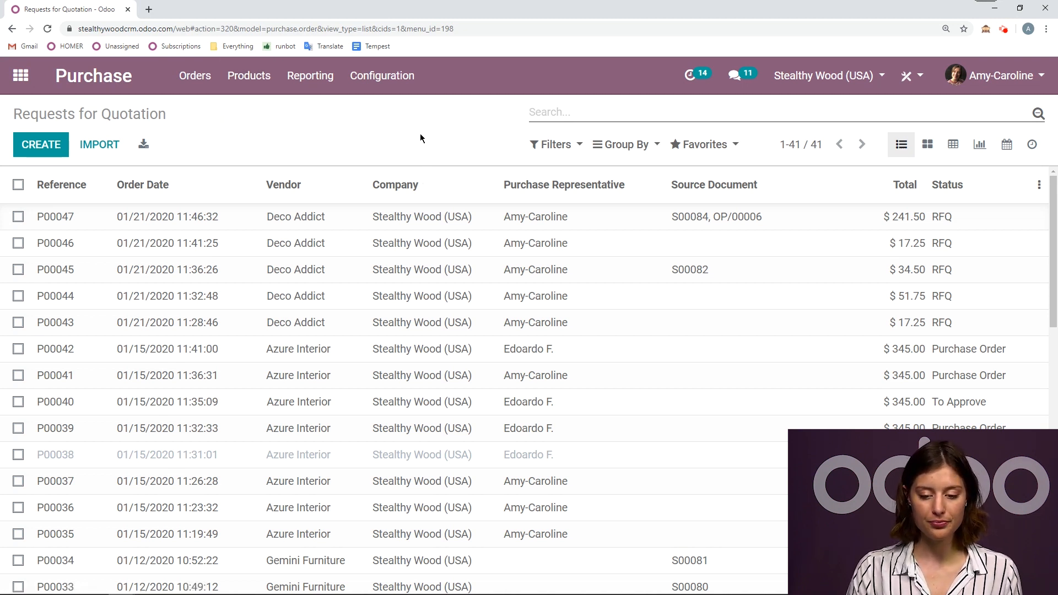
pyautogui.write('desk lamp')
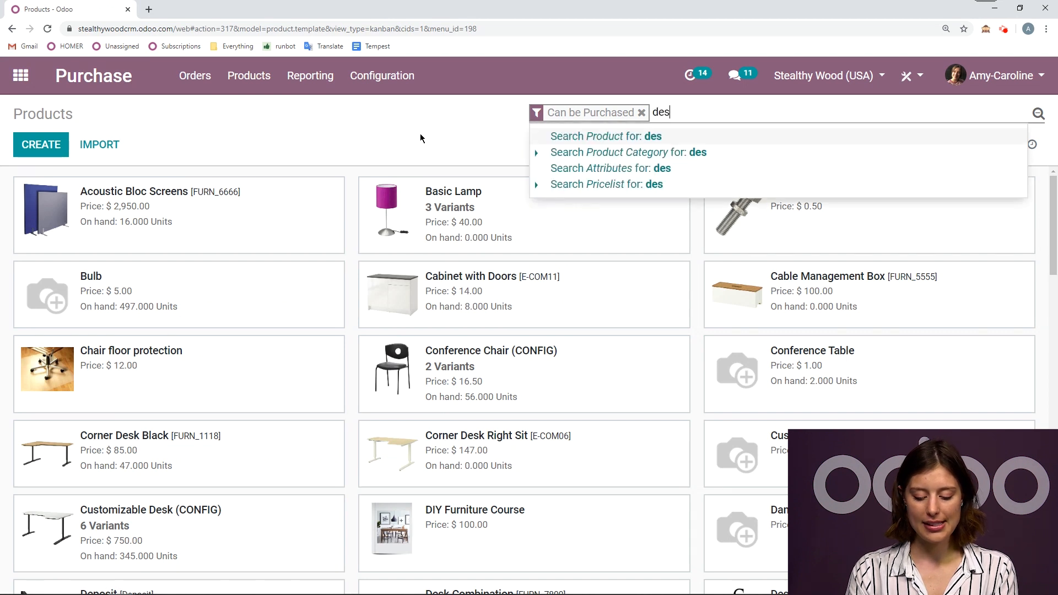
pyautogui.press('Return')
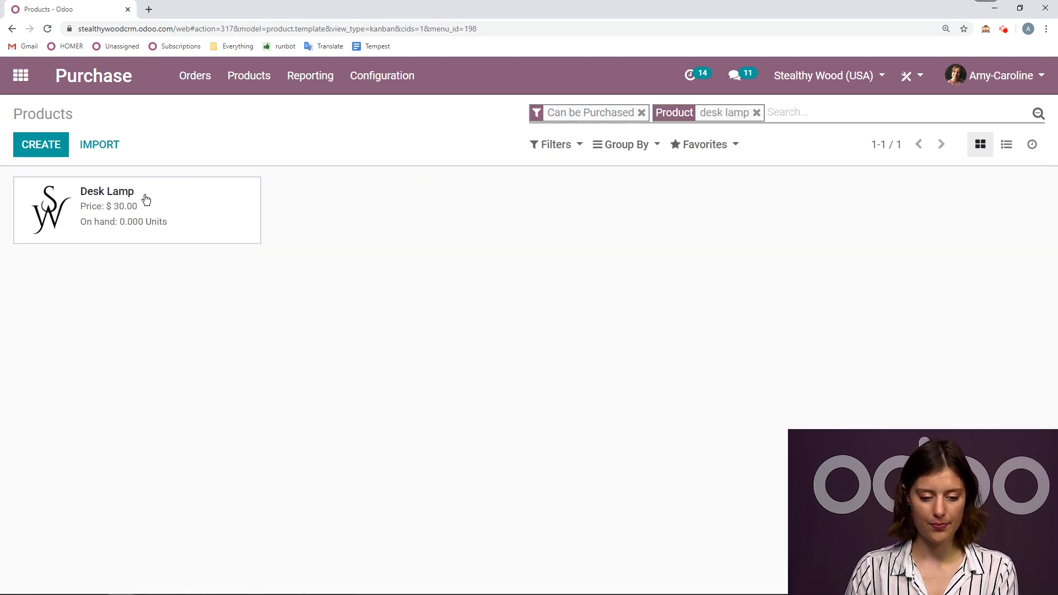
pyautogui.click(141, 208)
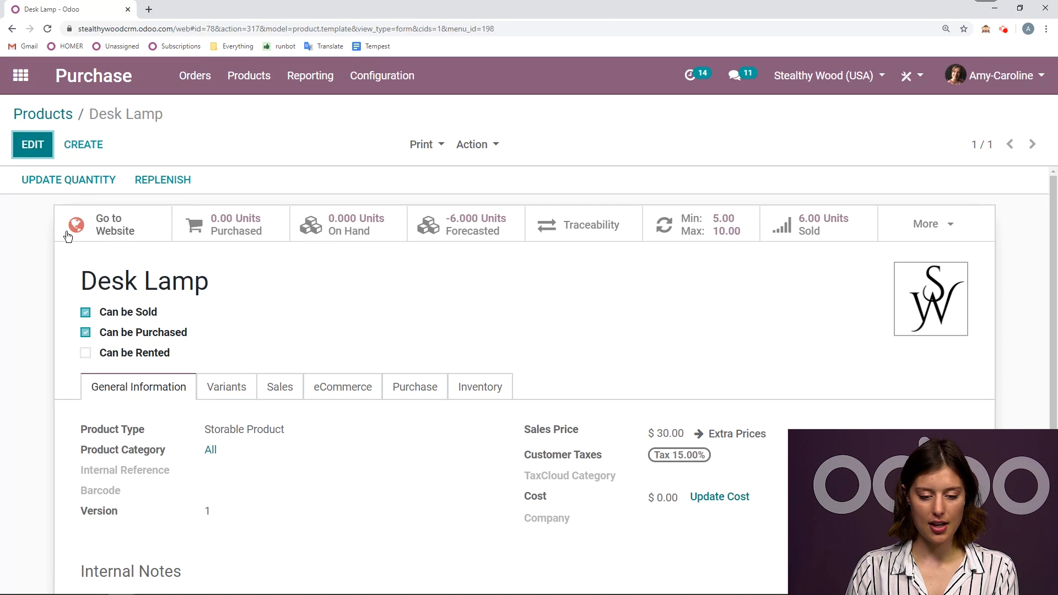
# - Open the Desk Lamp's reordering rule and run the scheduler manually to trigger it
pyautogui.click(705, 221)
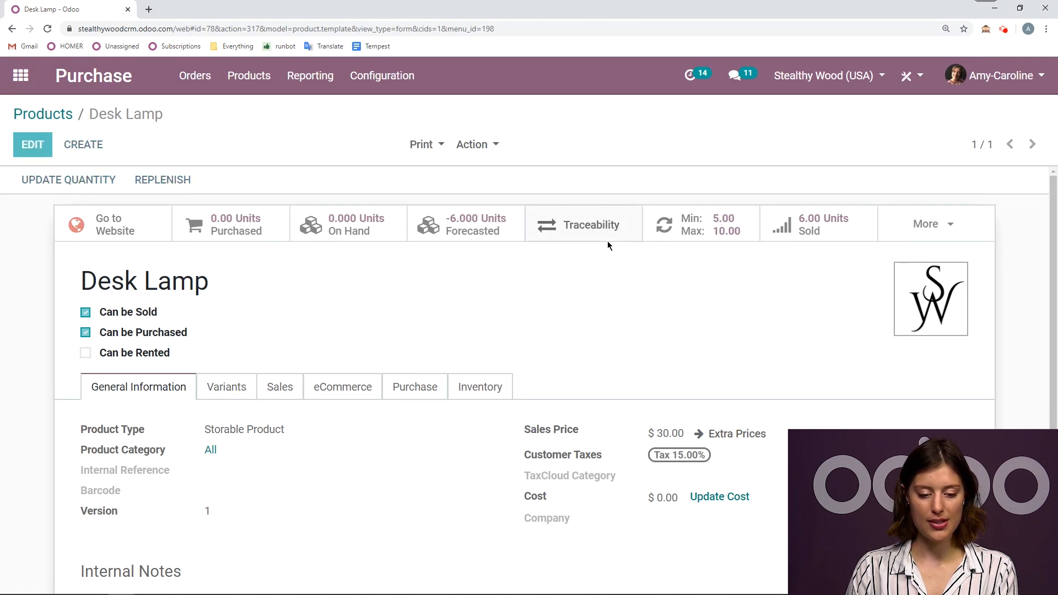
pyautogui.click(129, 223)
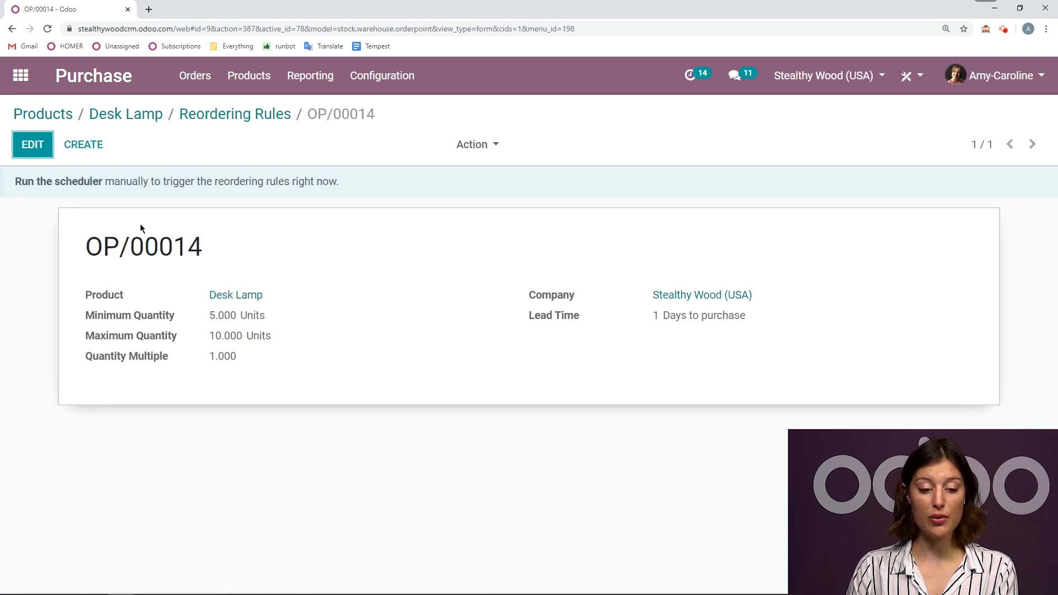
pyautogui.click(70, 182)
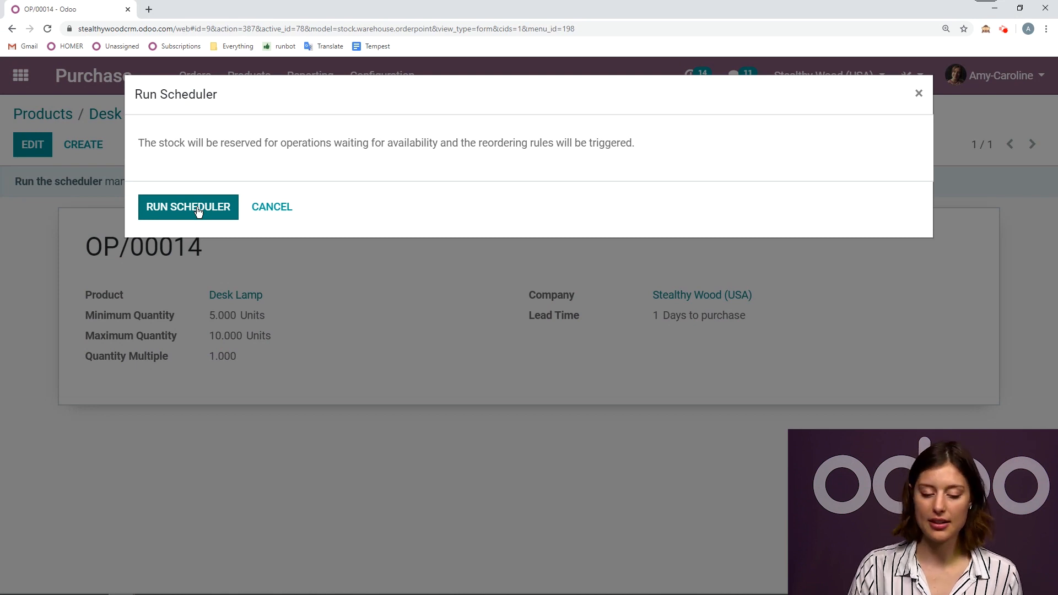
pyautogui.click(203, 208)
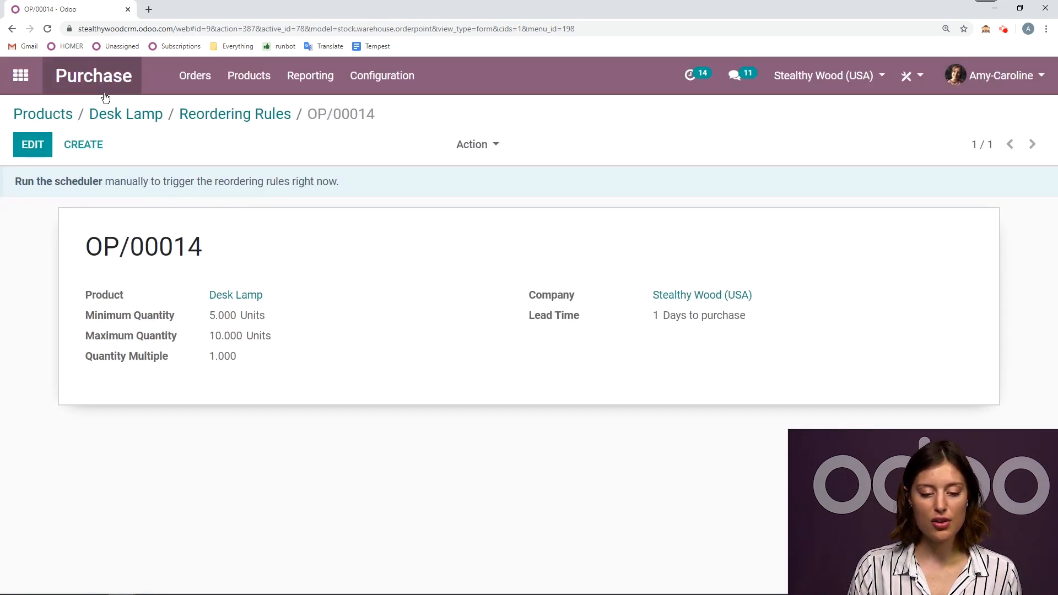
# - Return to the requests for quotation and open the newest Chair up! Furniture request to review its Desk Lamp line
pyautogui.click(95, 79)
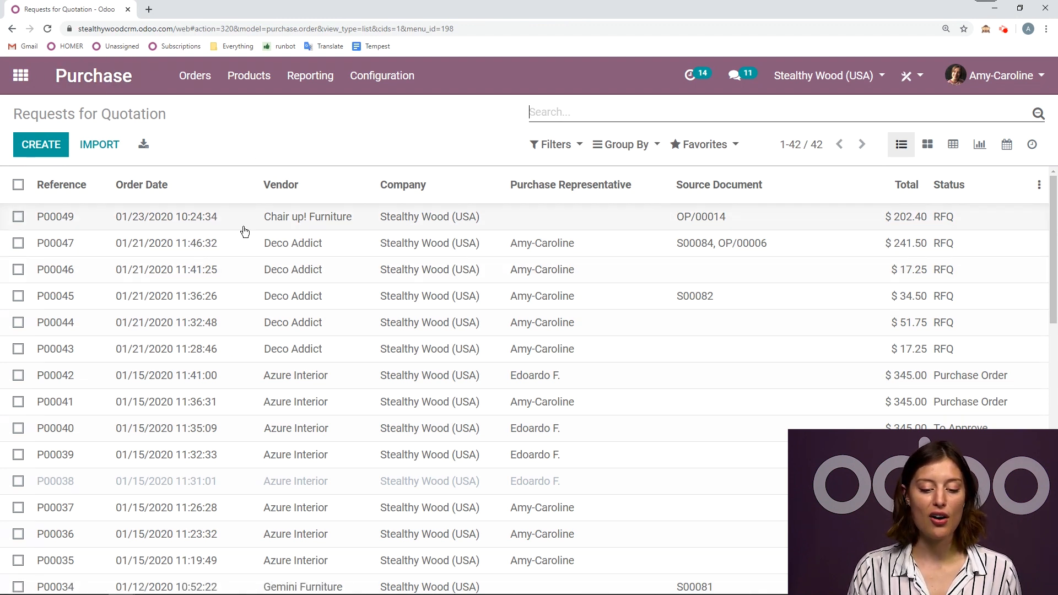
pyautogui.click(375, 221)
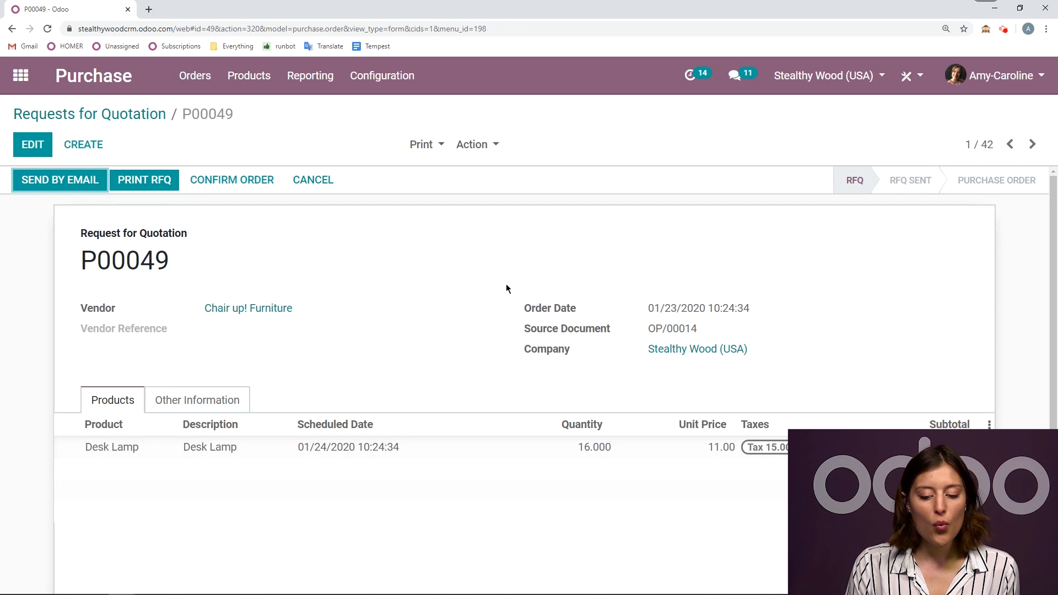
pyautogui.scroll(-1, 506, 284)
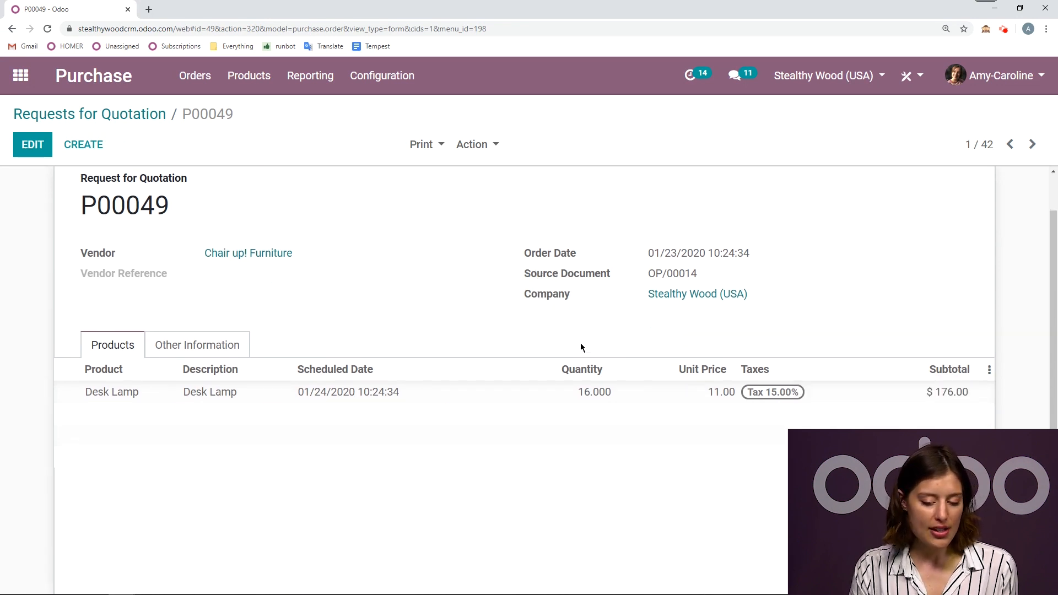
pyautogui.scroll(1, 857, 304)
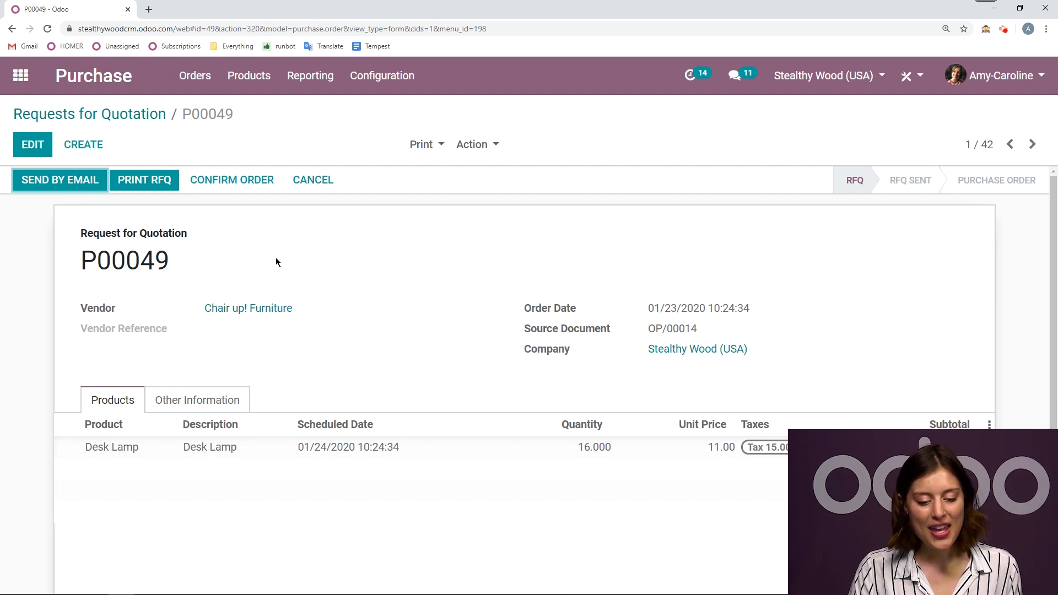
# - Confirm the Chair up! Furniture request as a purchase order and validate its receipt, processing all quantities as an immediate transfer
pyautogui.click(232, 180)
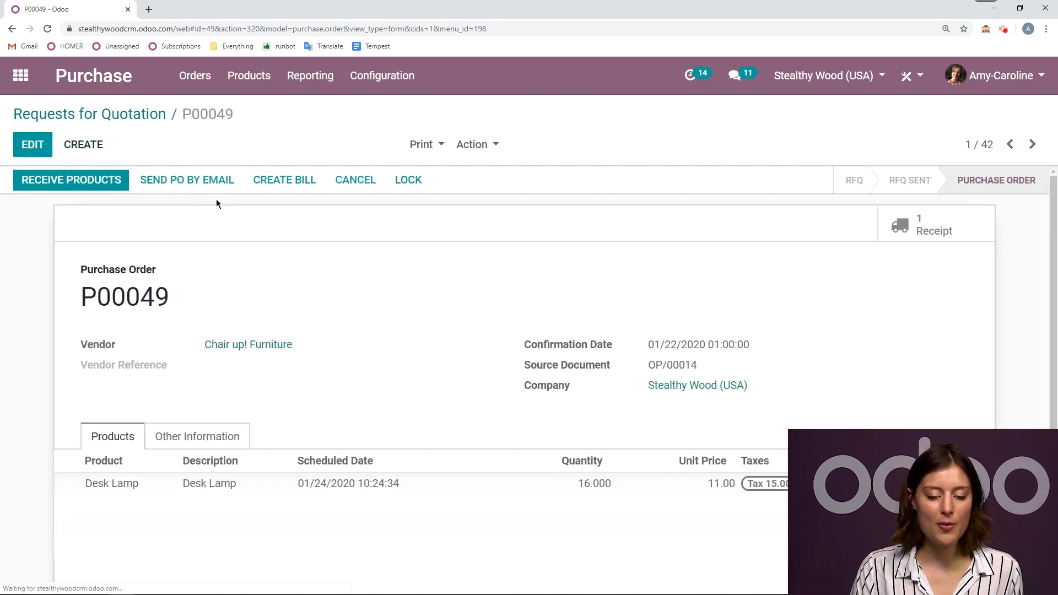
pyautogui.click(91, 187)
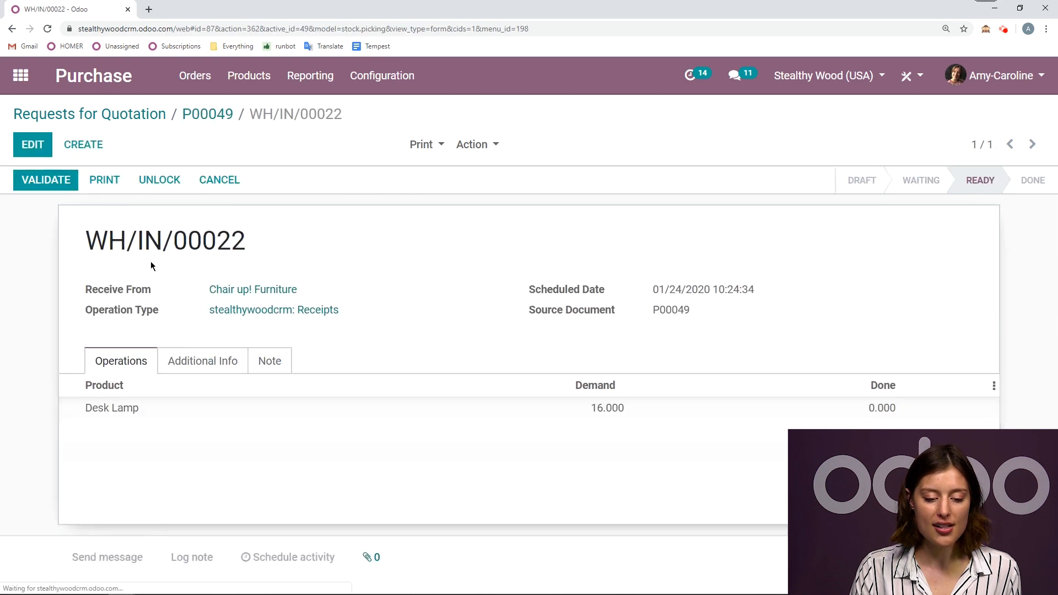
pyautogui.click(67, 179)
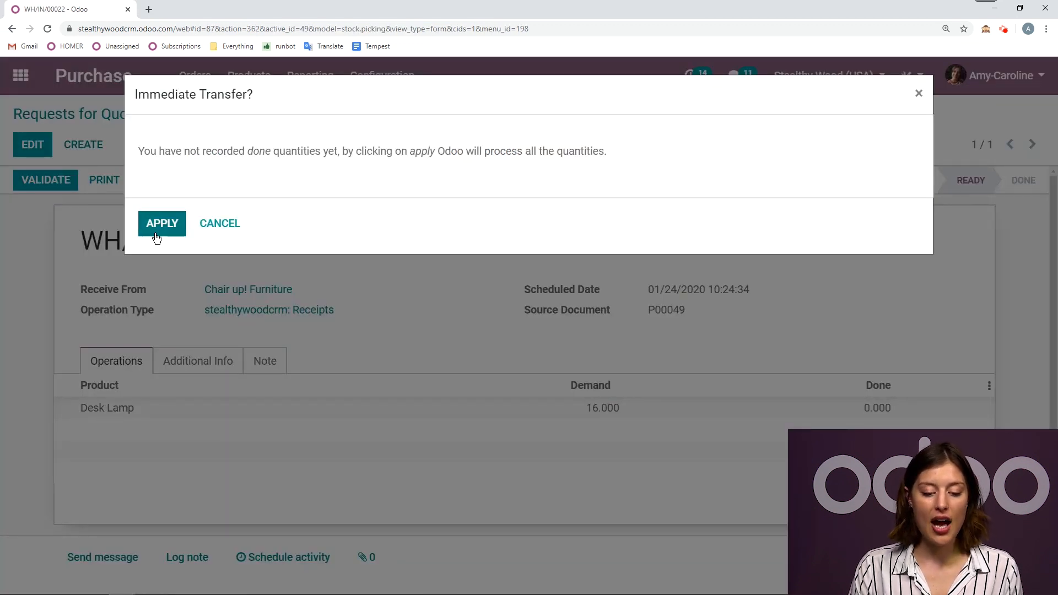
pyautogui.click(165, 235)
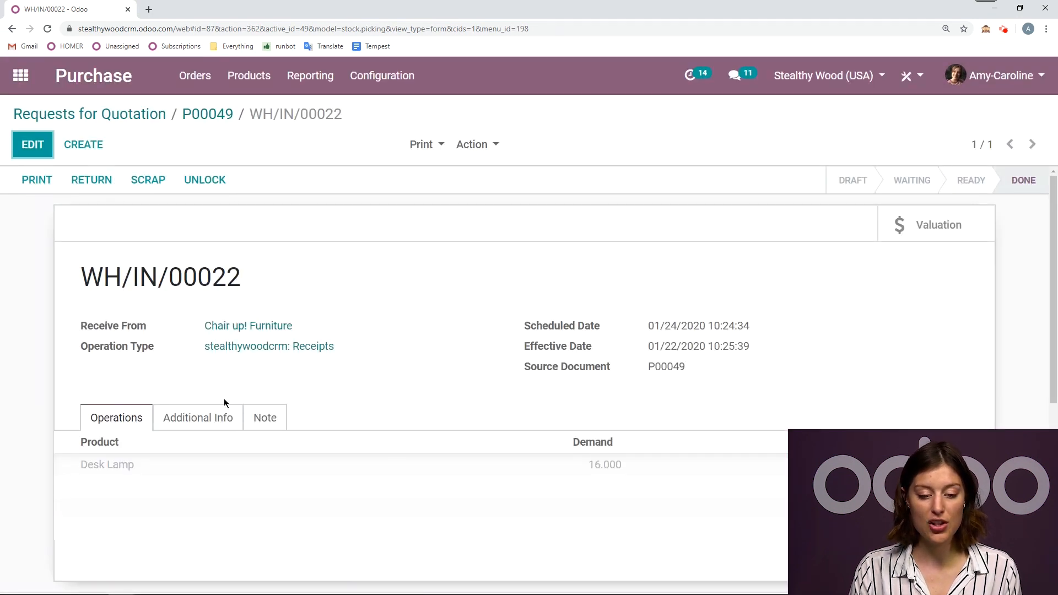
# - Switch to the Sales app and open the delivery of the newest Azure Interior sales order
pyautogui.click(20, 76)
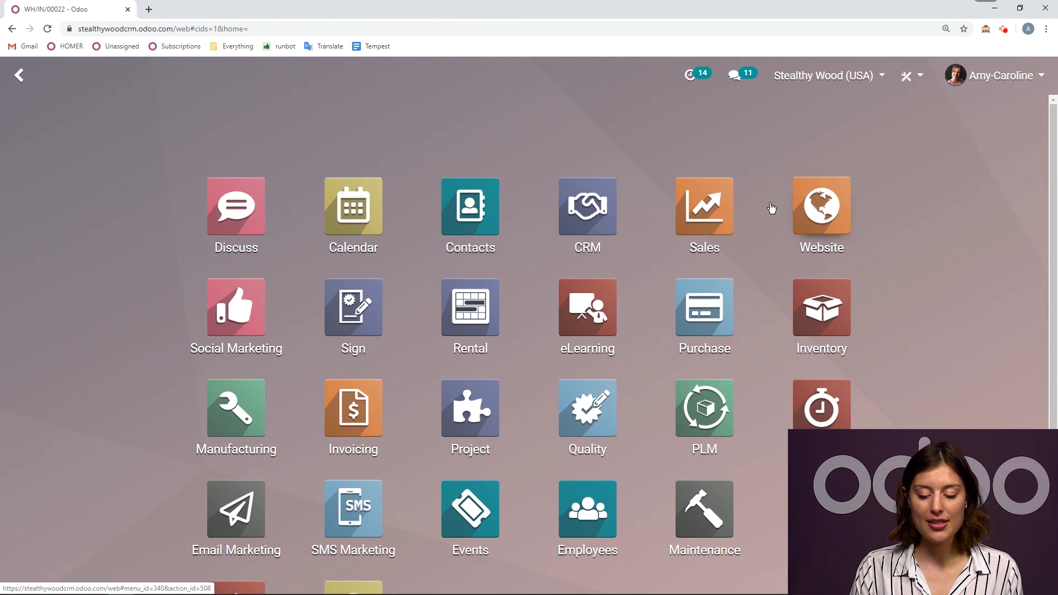
pyautogui.click(722, 220)
pyautogui.click(634, 219)
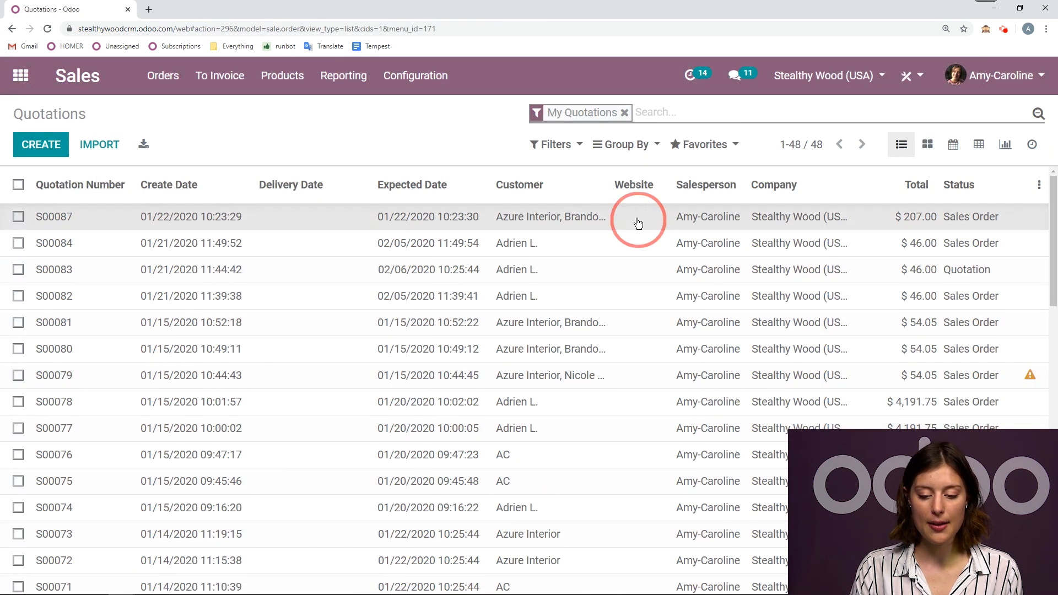
pyautogui.click(936, 220)
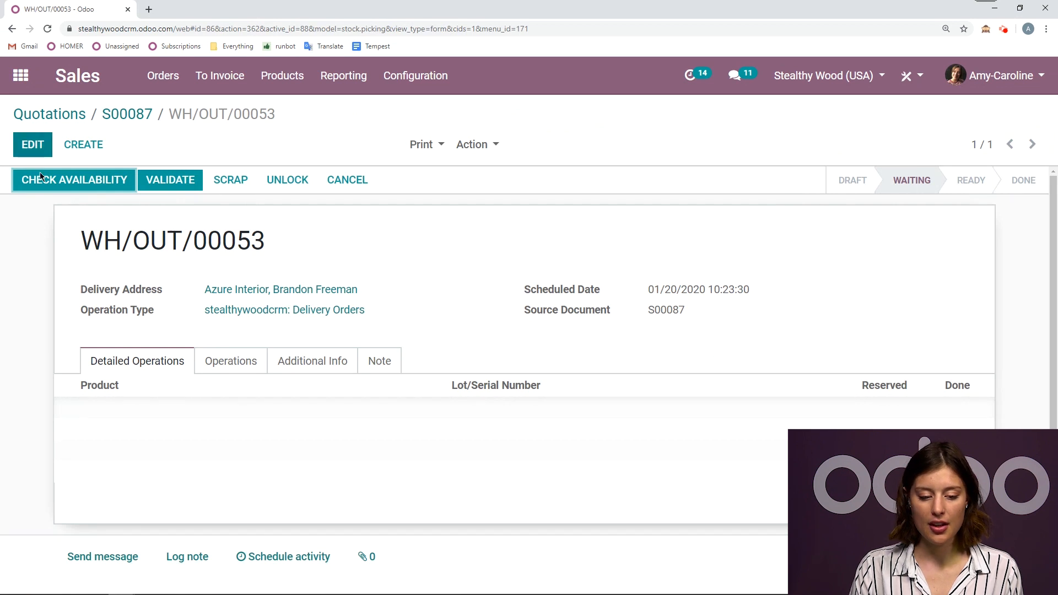
# - Check availability to reserve the Desk Lamps for the delivery, and validate it with all quantities processed
pyautogui.click(95, 181)
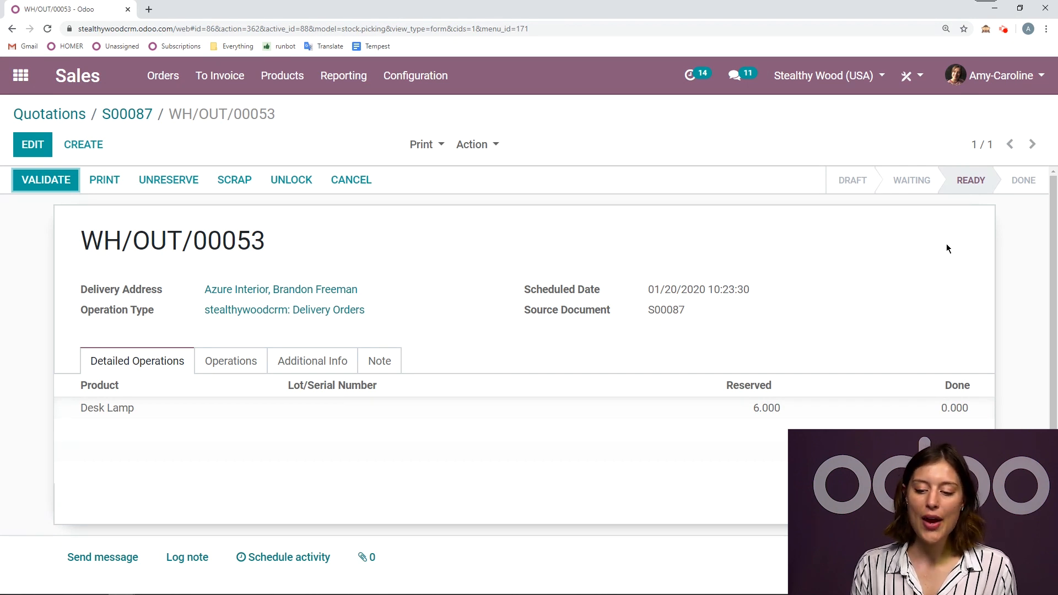
pyautogui.click(47, 182)
pyautogui.click(164, 230)
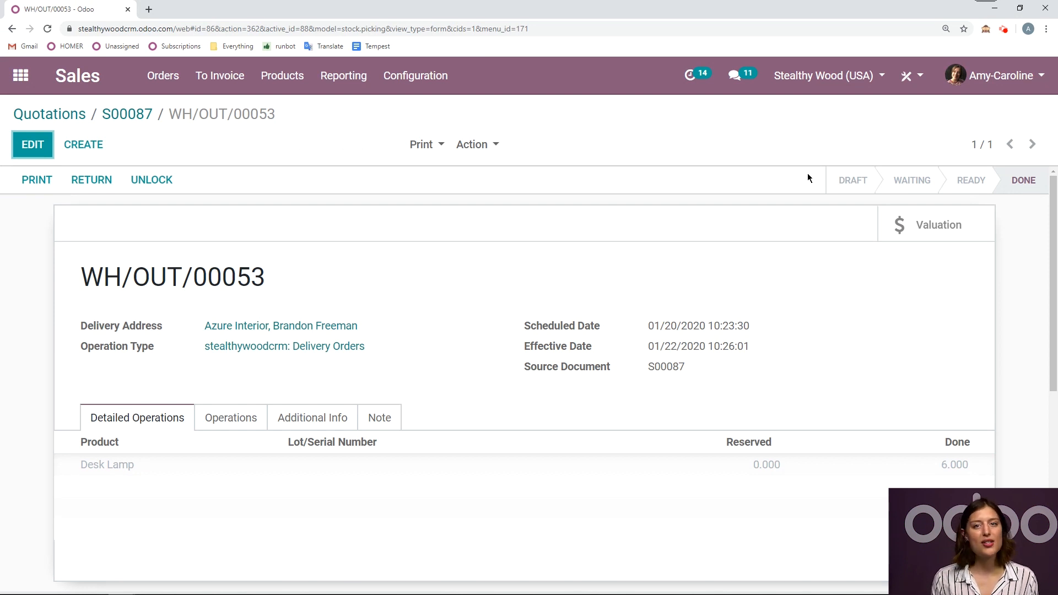
# - Switch to the Inventory app and show the available operations, including Run Scheduler
pyautogui.click(20, 75)
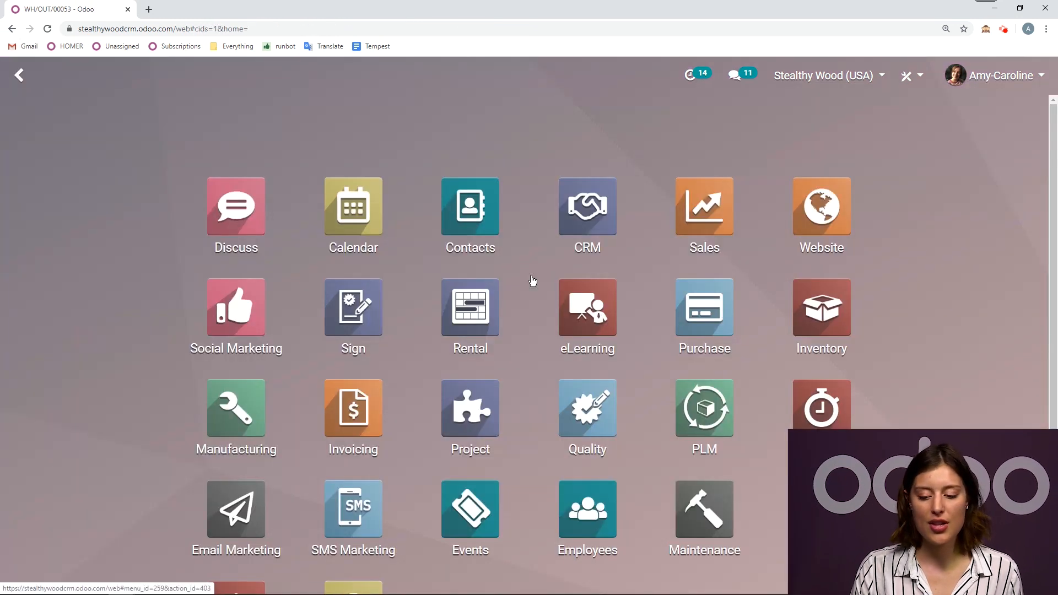
pyautogui.click(843, 309)
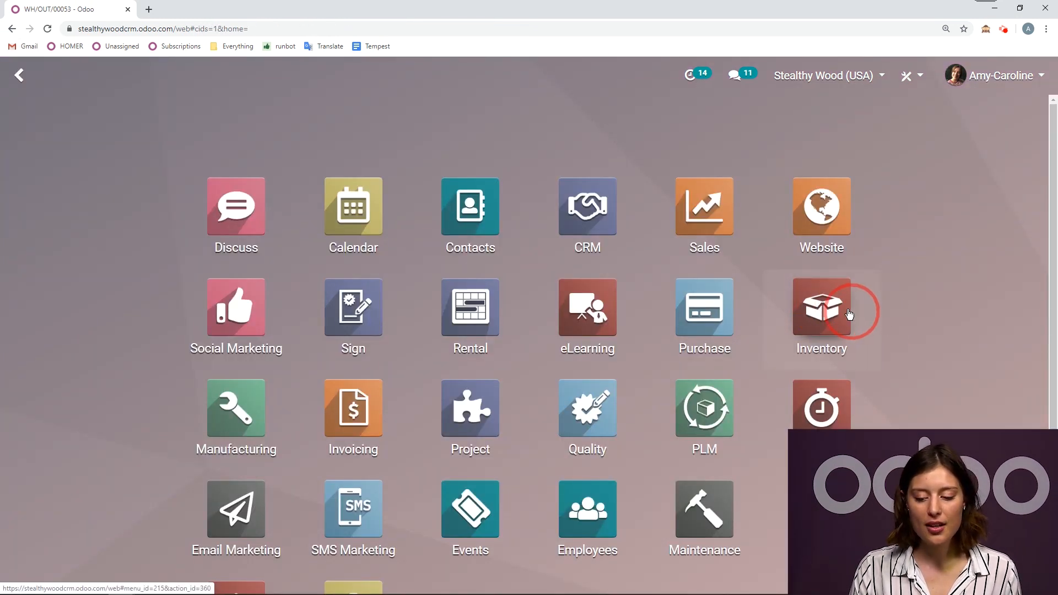
pyautogui.click(256, 80)
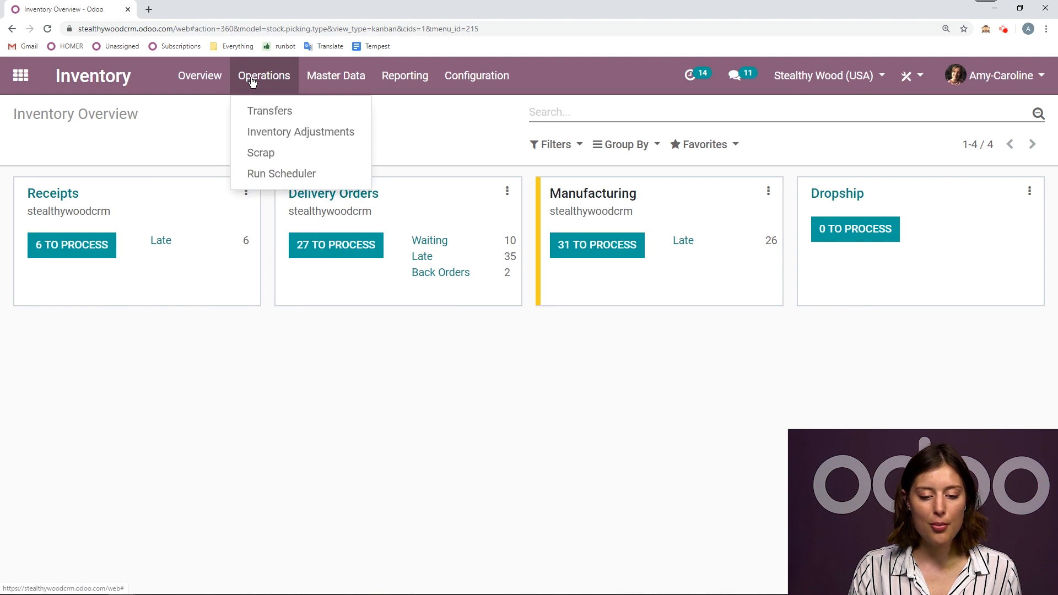